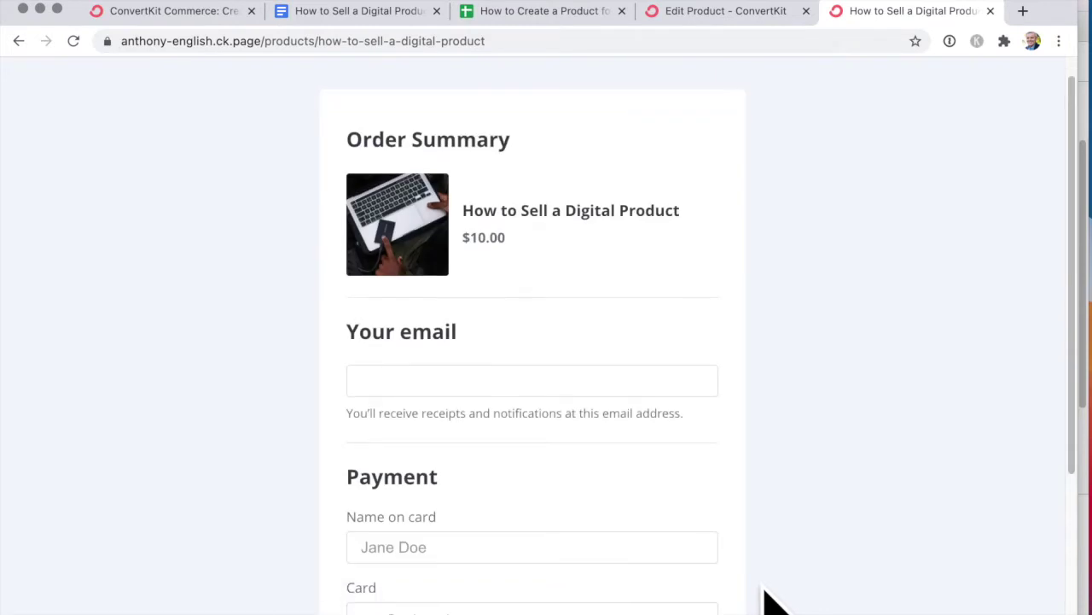
scroll(775, 602, "down", 2)
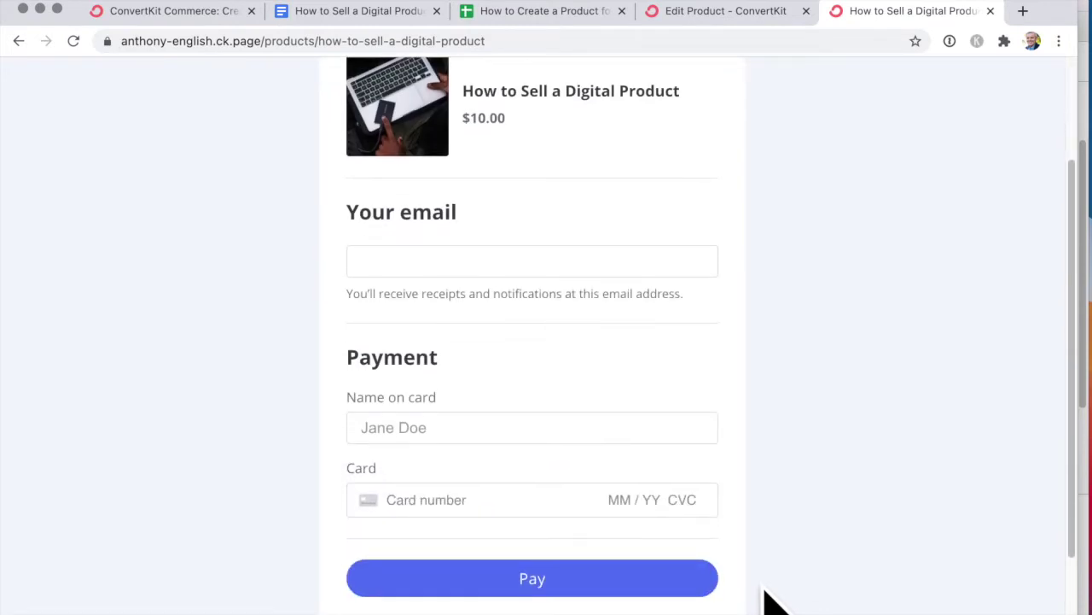
- Scroll through the Google Doc guide on selling a digital product
scroll(777, 603, "up", 3)
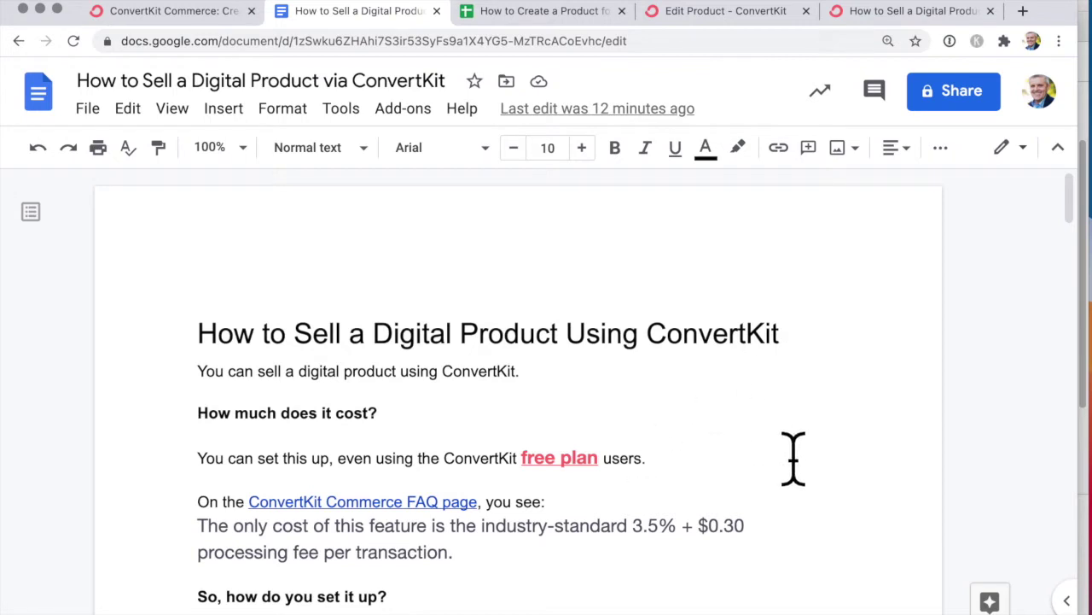
scroll(793, 458, "down", 2)
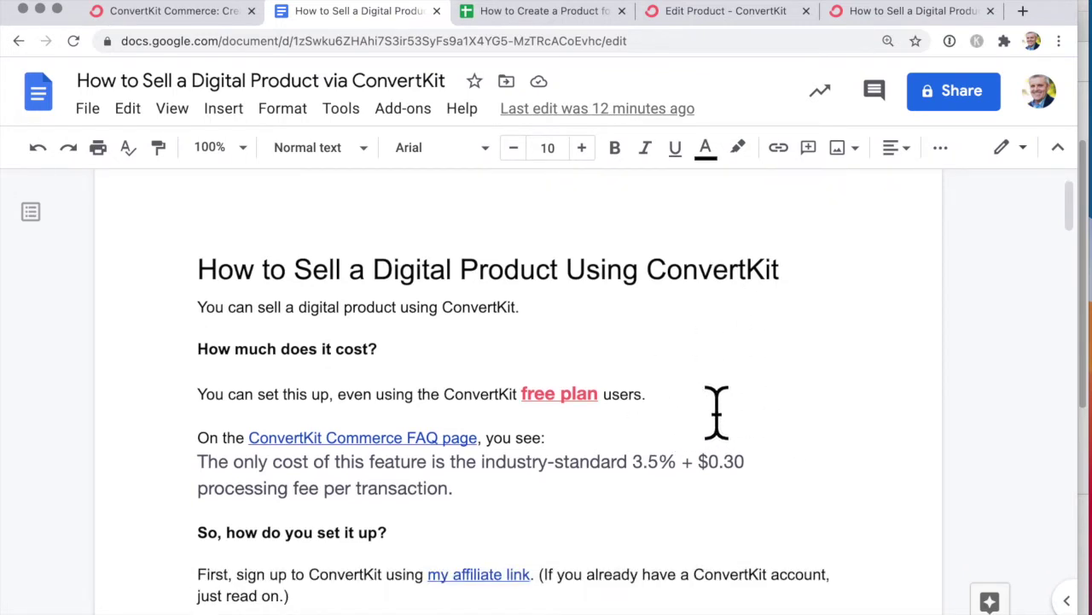
scroll(523, 365, "down", 6)
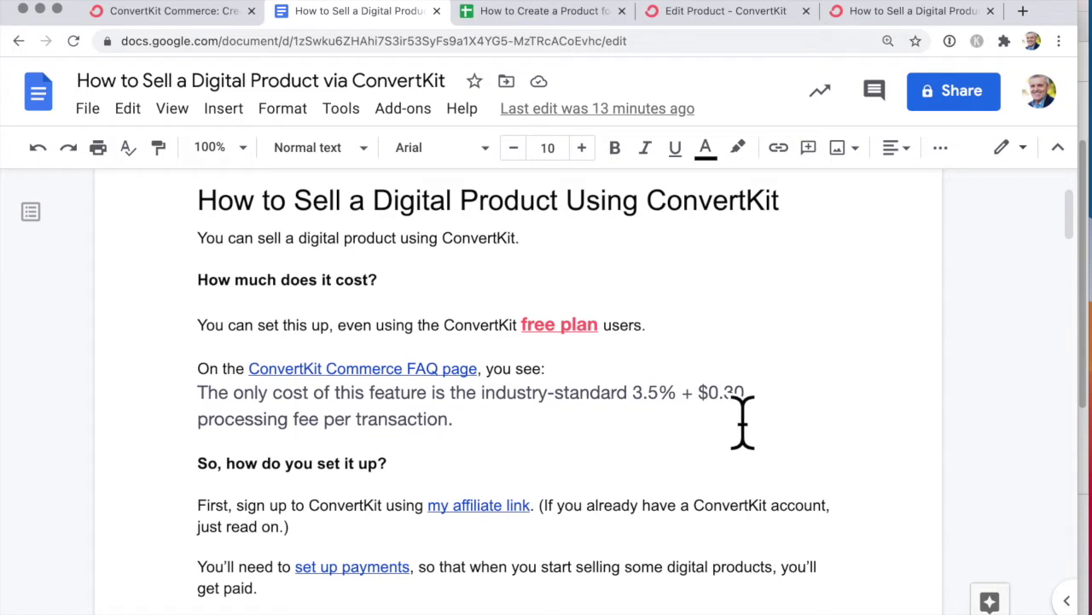
scroll(742, 421, "down", 5)
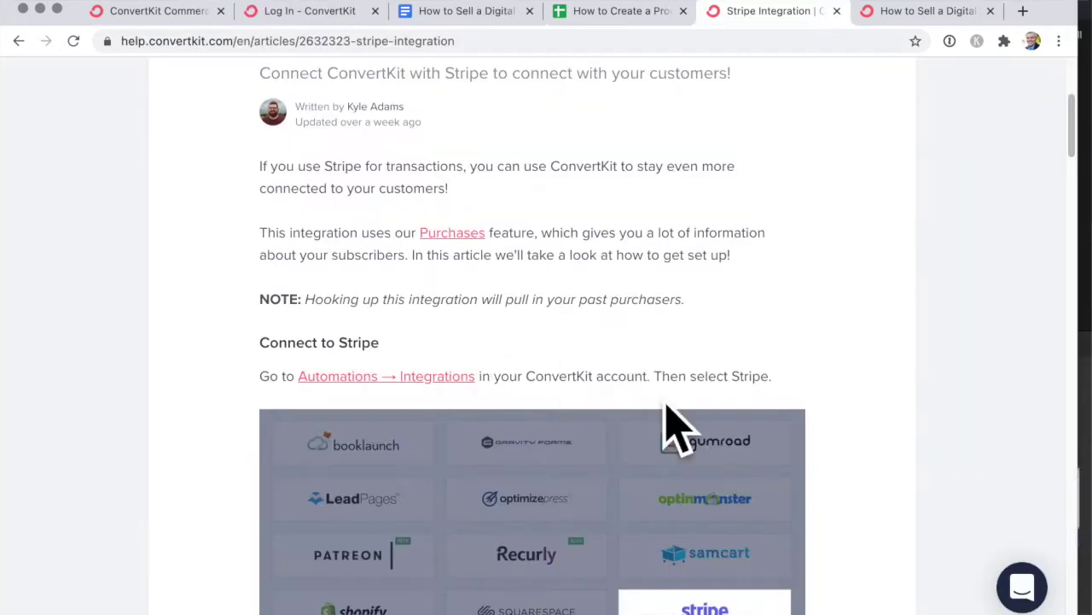
scroll(905, 507, "down", 3)
scroll(914, 512, "down", 4)
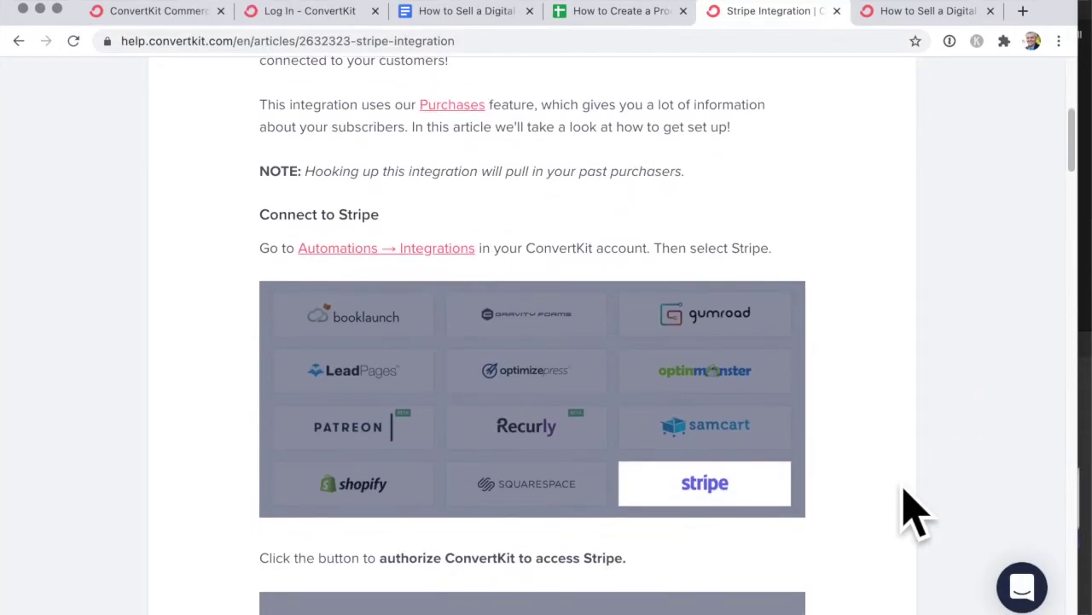
scroll(892, 512, "down", 2)
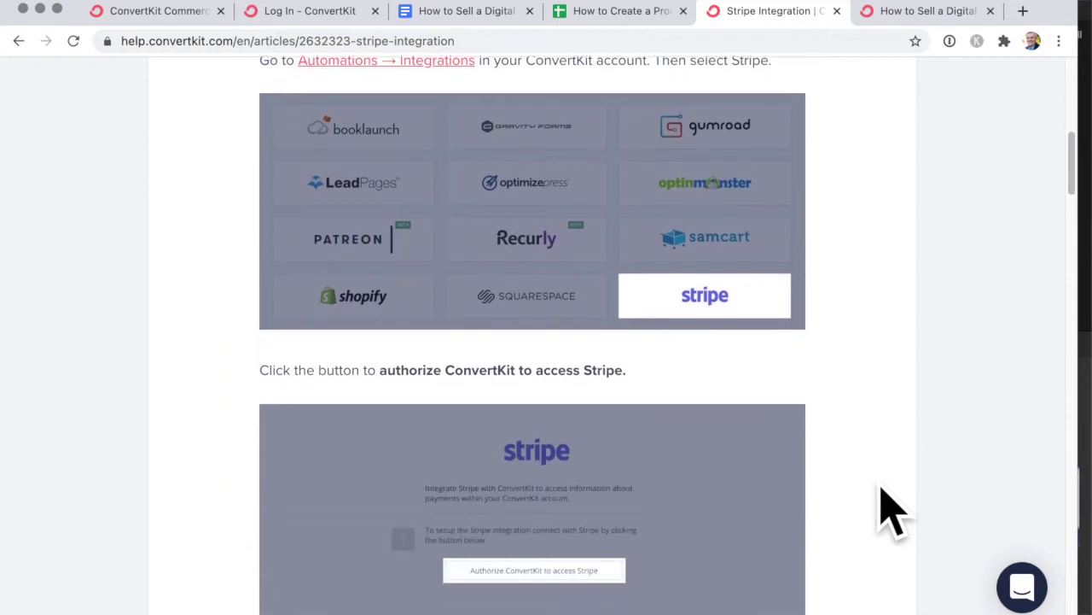
scroll(891, 512, "down", 1)
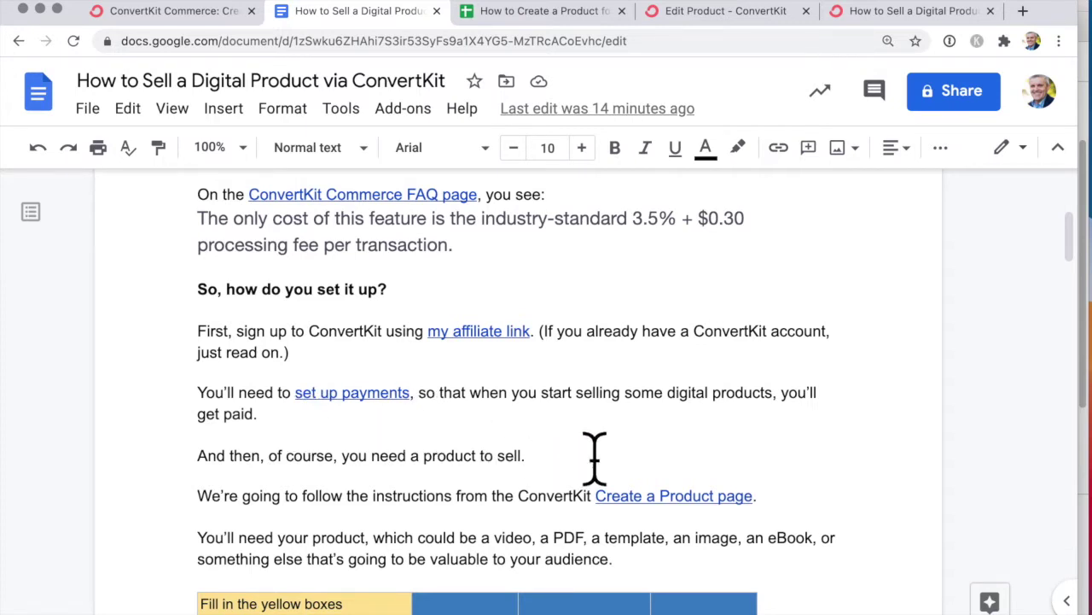
scroll(595, 456, "down", 2)
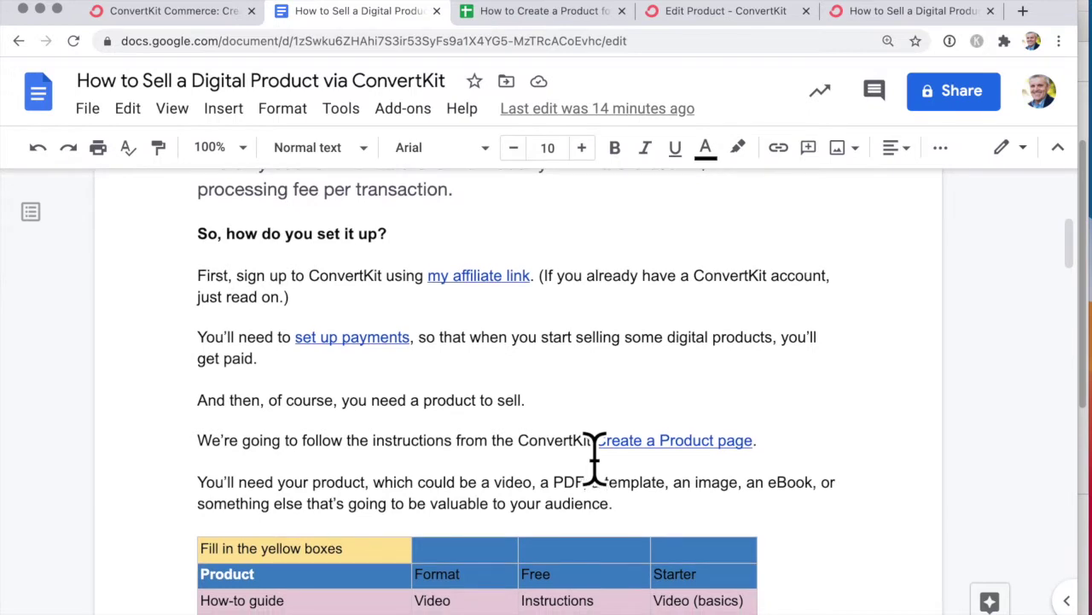
scroll(595, 456, "down", 1)
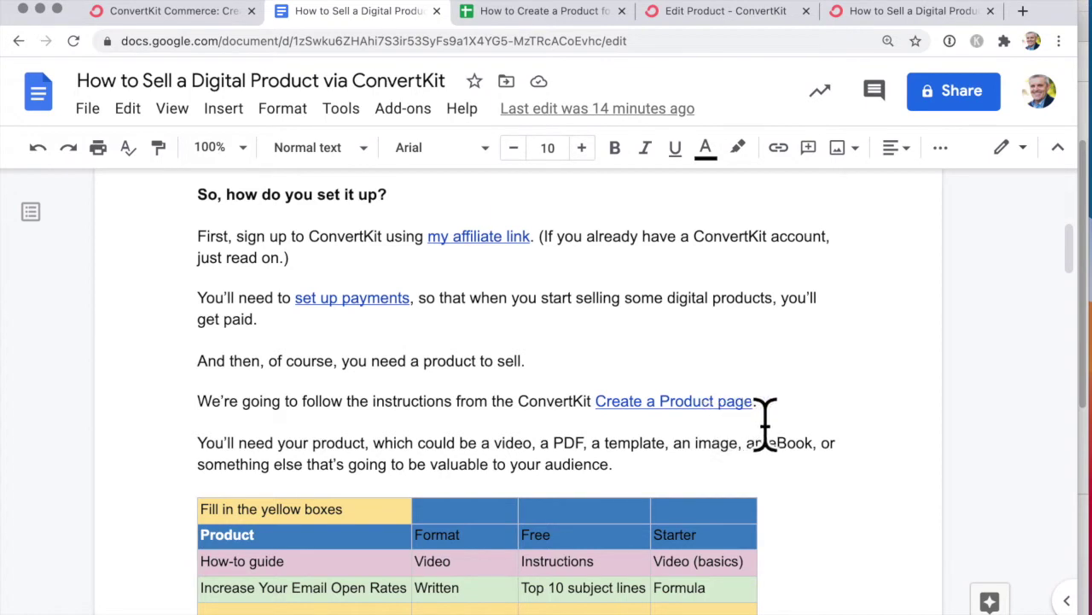
scroll(766, 419, "down", 3)
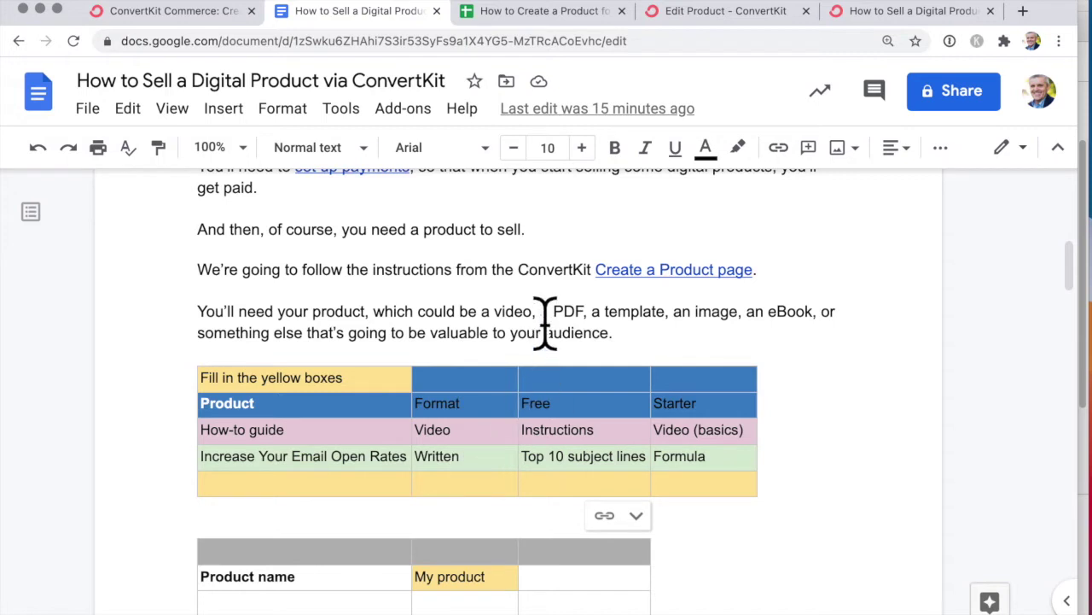
scroll(544, 324, "down", 3)
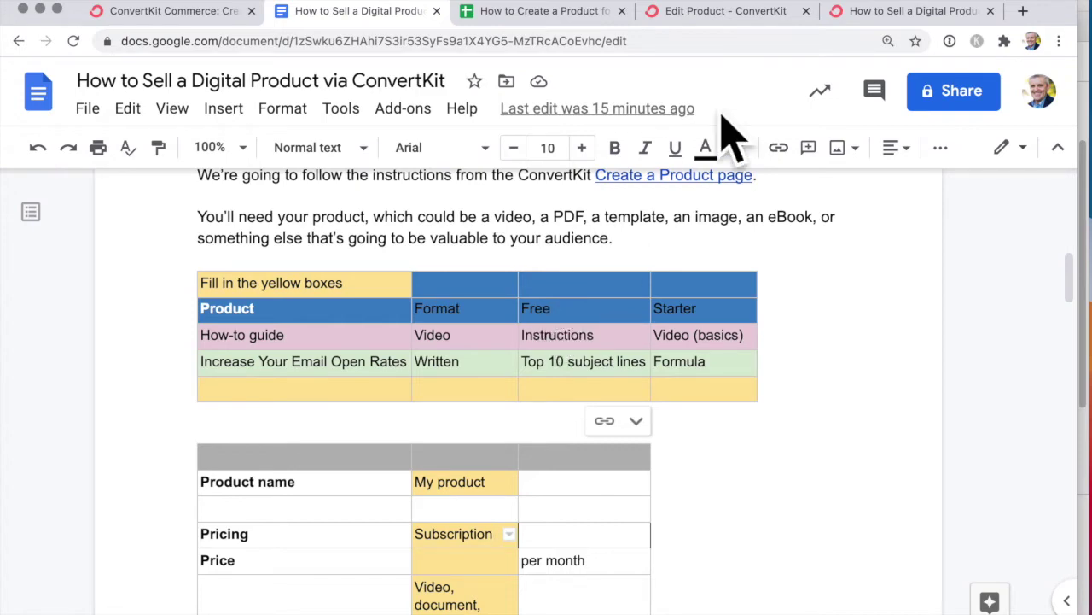
- Start a new ConvertKit product named 'How to Write Emails That Get Opened'
left_click(725, 22)
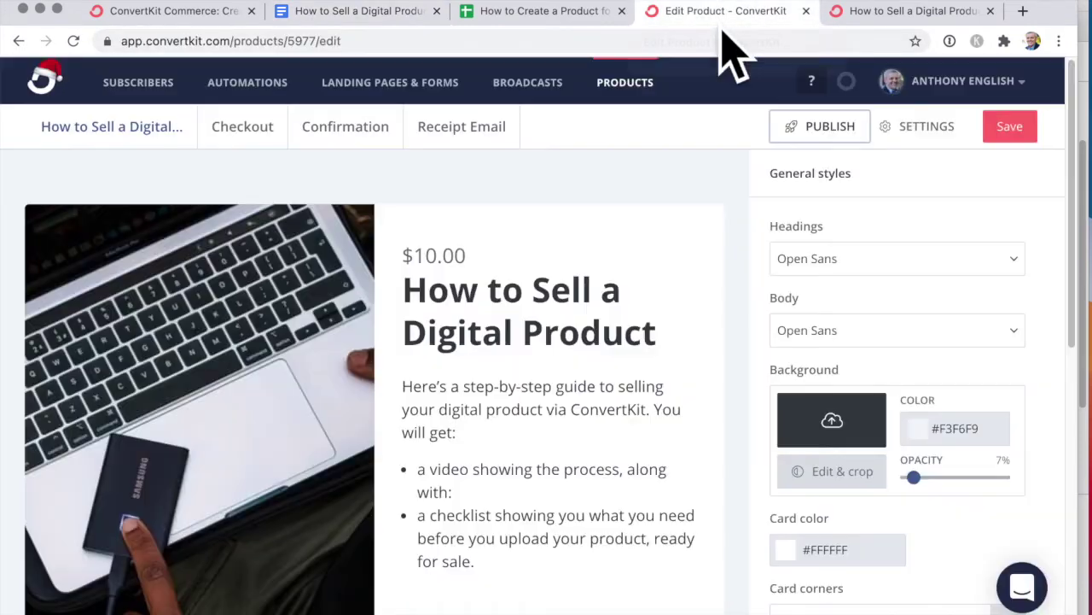
left_click(661, 106)
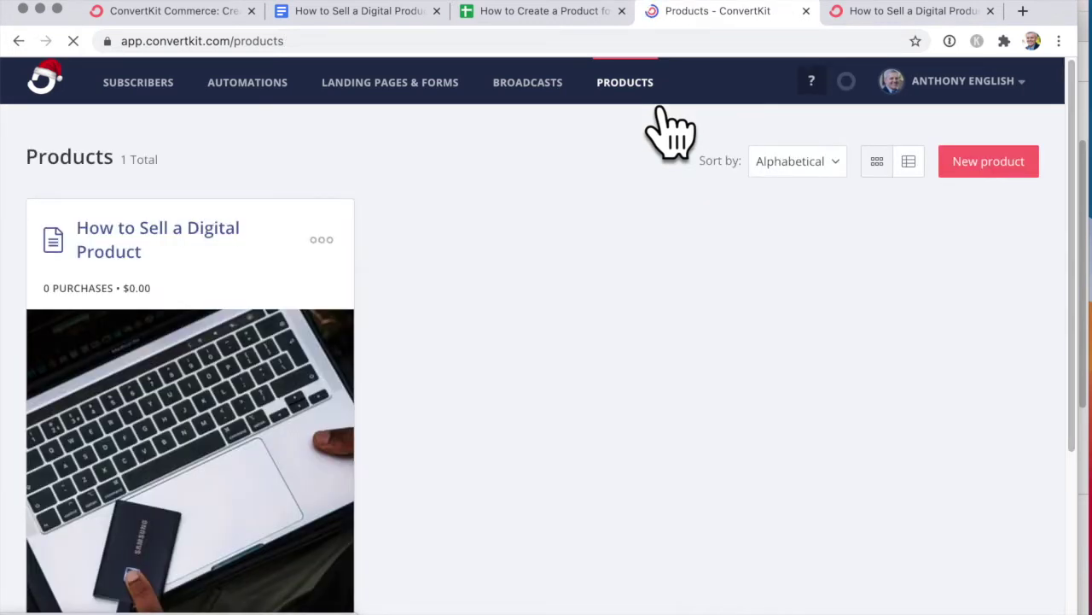
left_click(1037, 189)
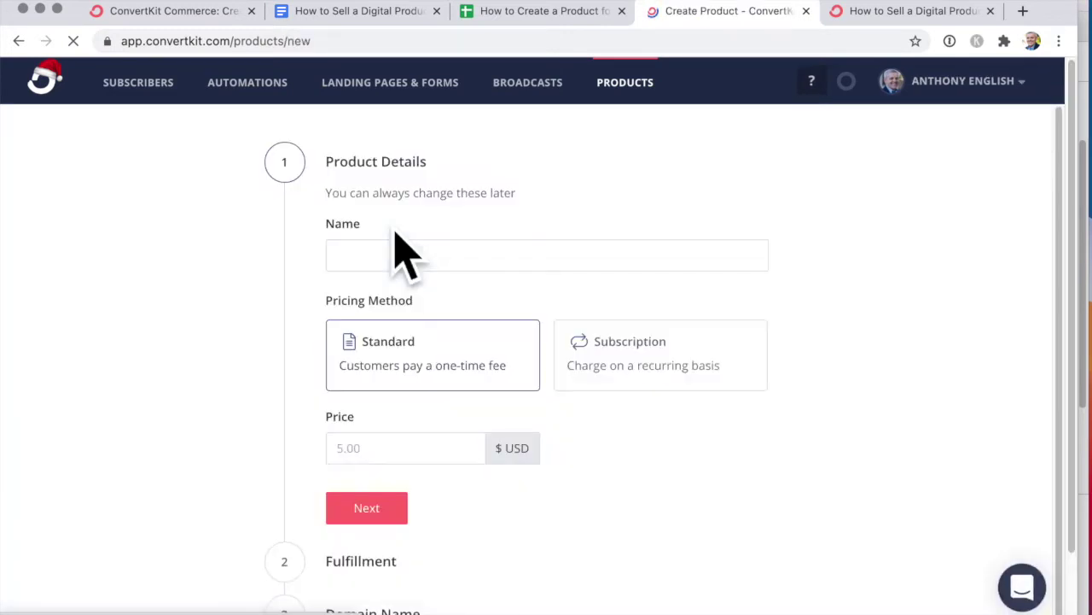
left_click(395, 254)
type("How to Write Emails That Get Opened")
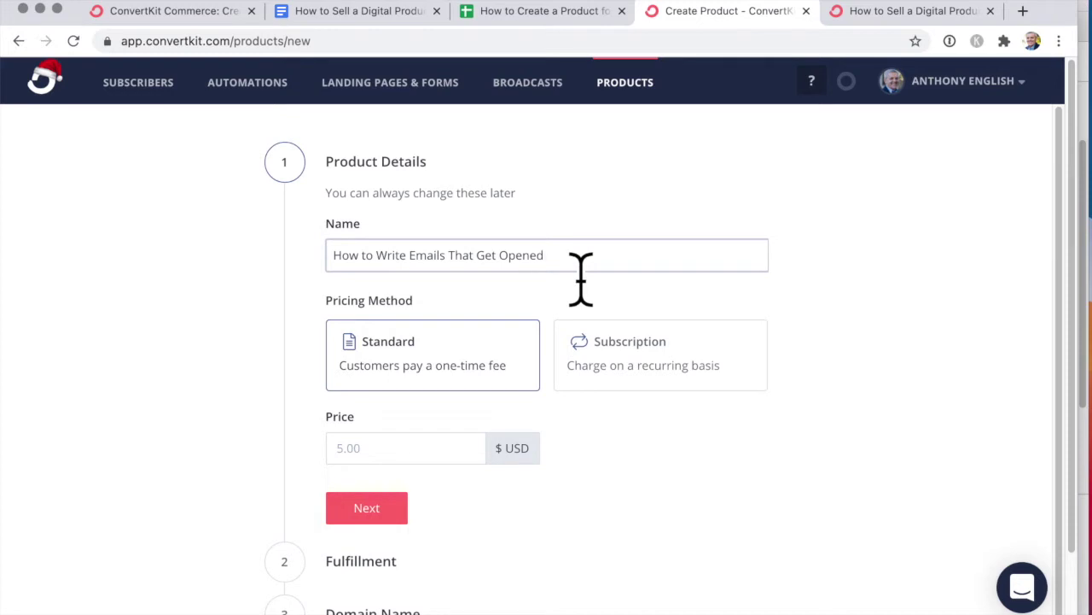
left_click(362, 17)
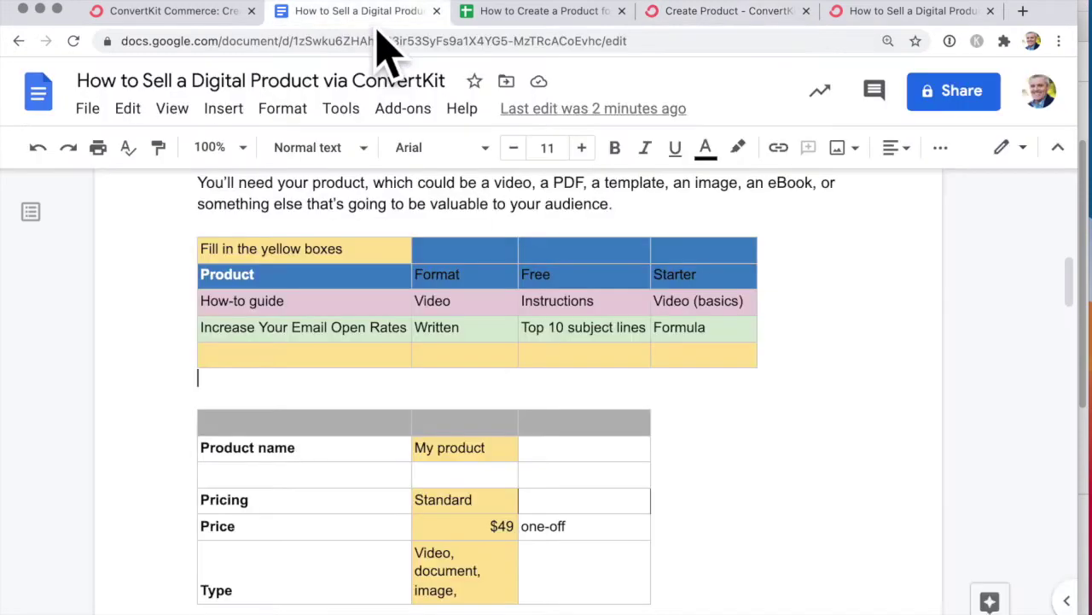
- Bring up the 'How to Create a Product for Sale' planner showing its example products
left_click(546, 11)
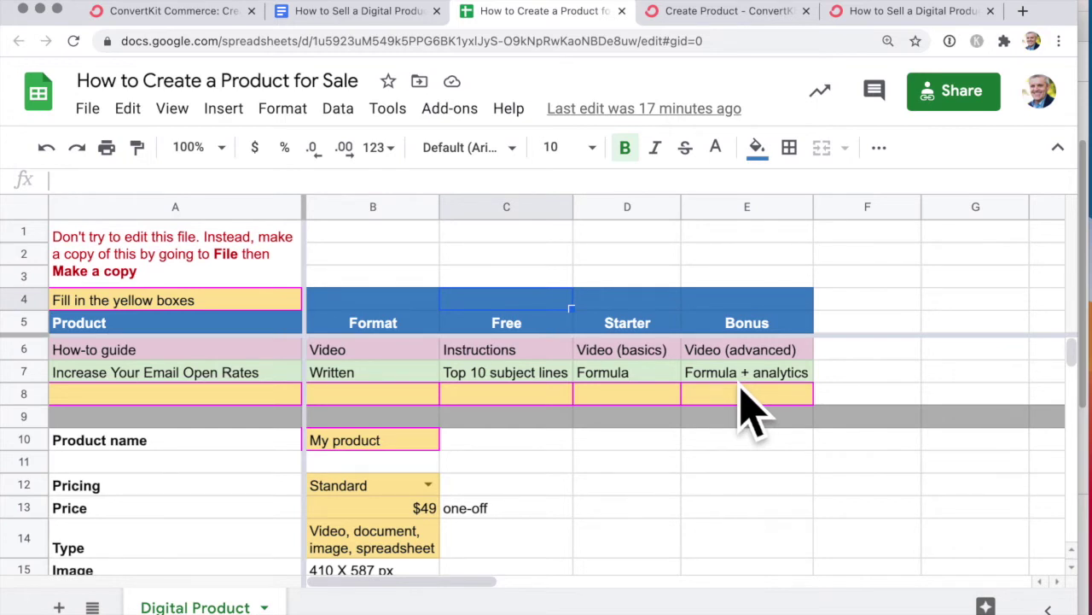
- Step through the empty row 8 cells A8 to D8, then return to ConvertKit's Create Product form
left_click(164, 400)
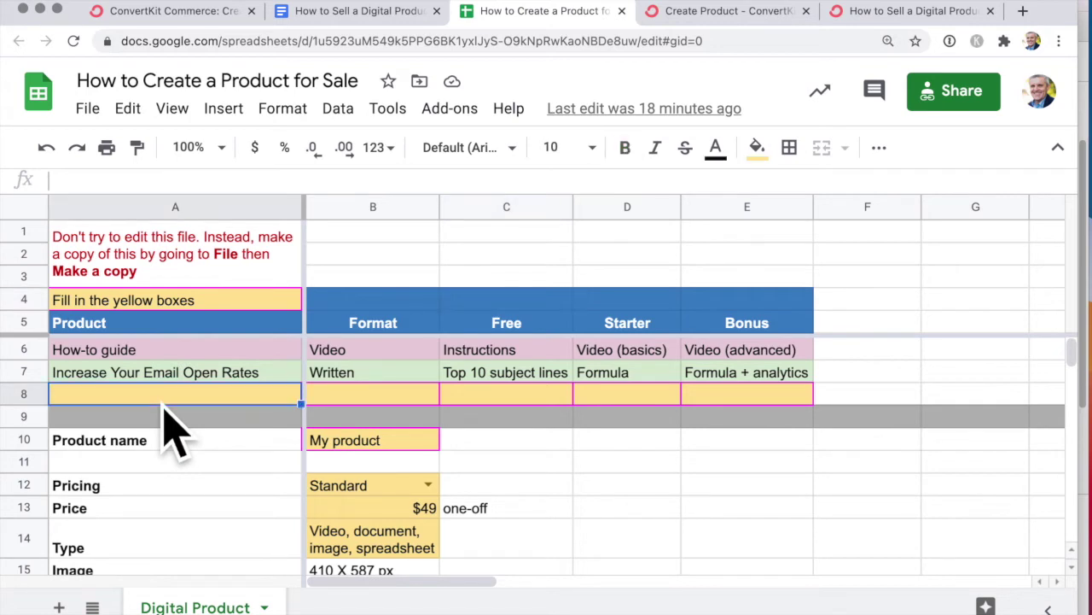
left_click(373, 402)
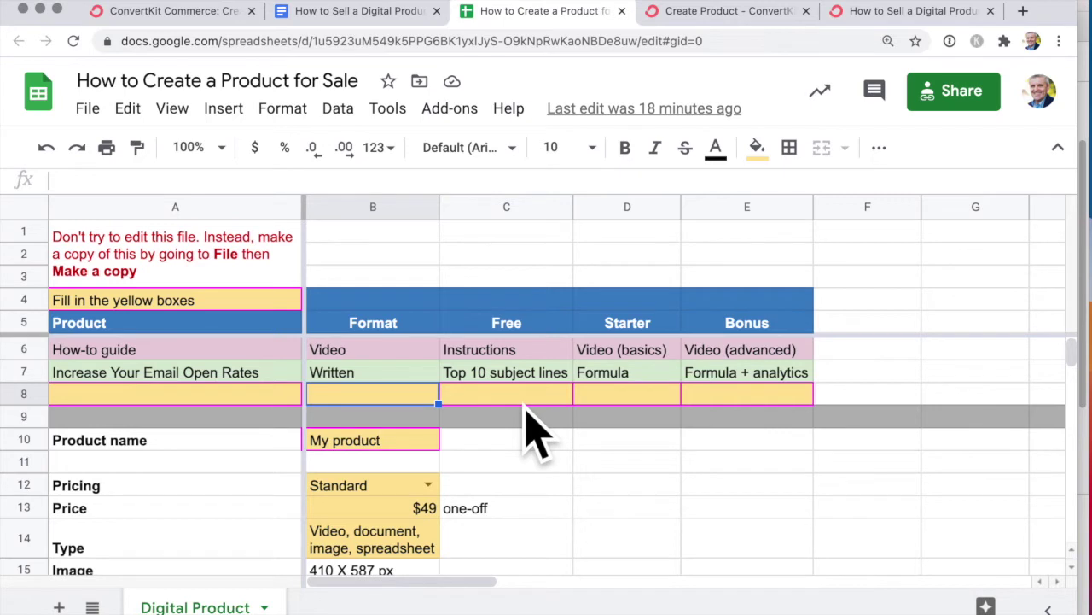
key("Right")
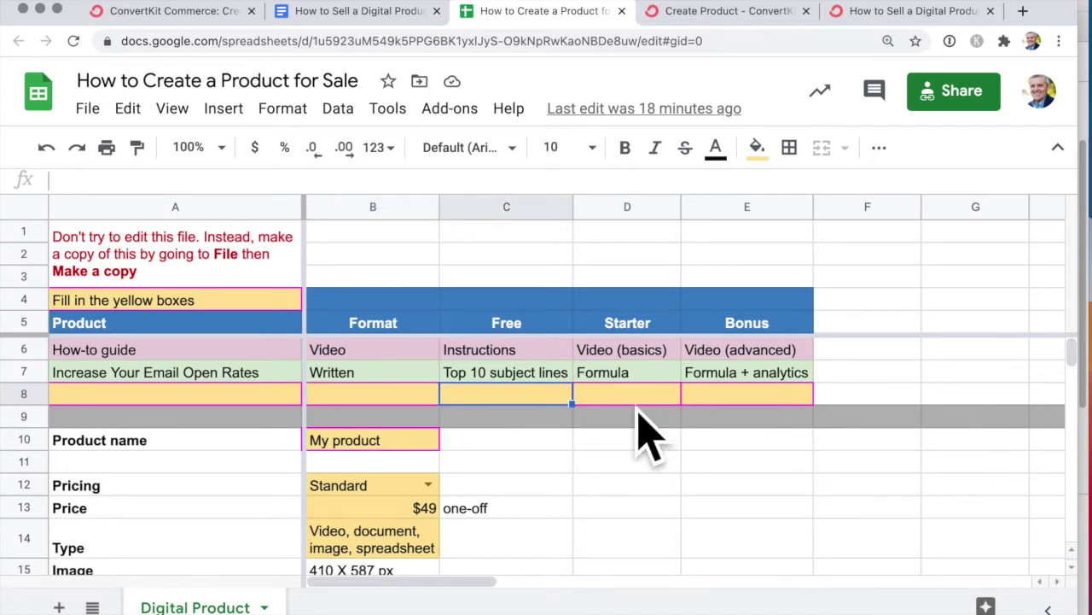
key("Right")
key("Right")
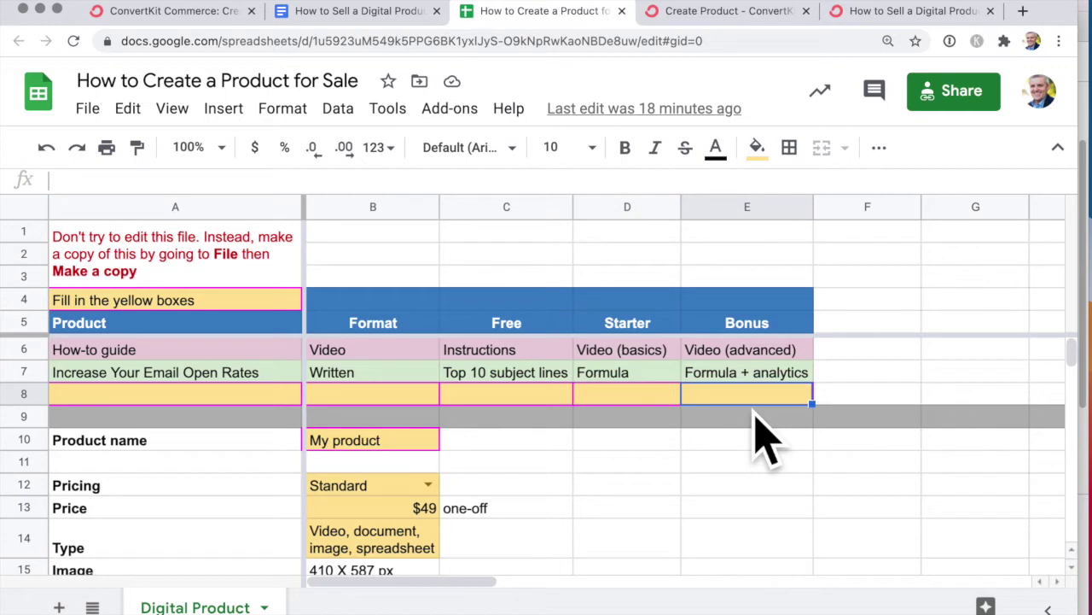
key("ctrl+Tab")
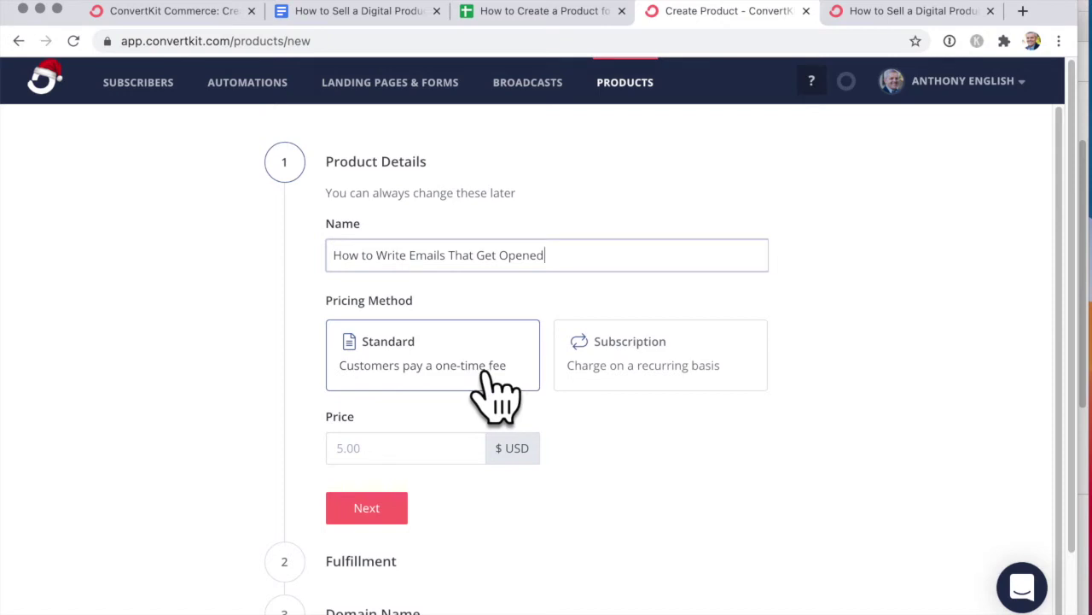
- Price the product at $10 USD as a one-time Standard fee and continue to Fulfillment
left_click(433, 453)
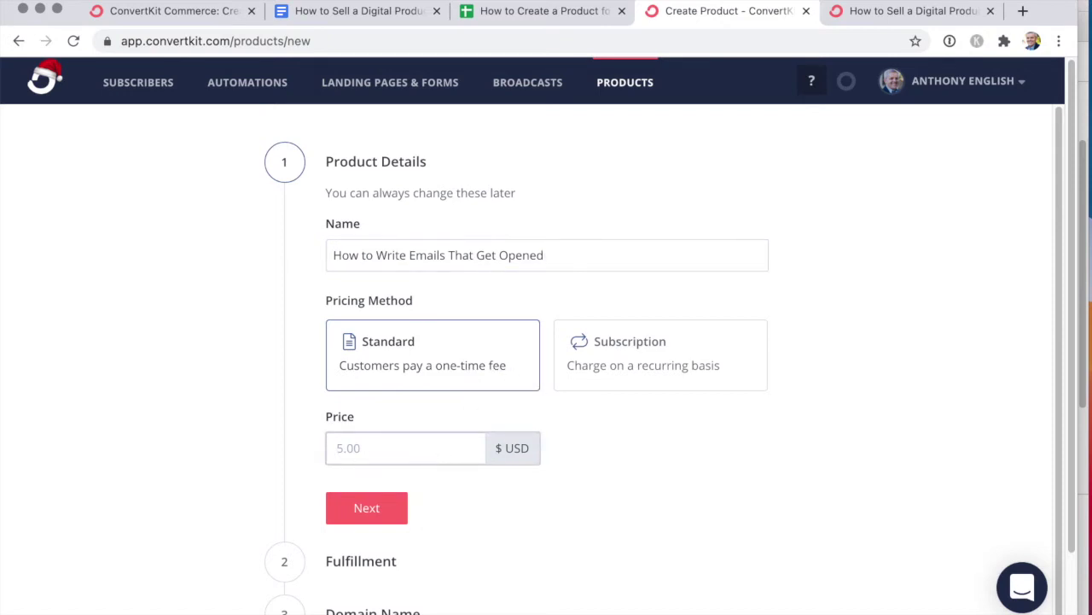
type("10")
left_click(722, 384)
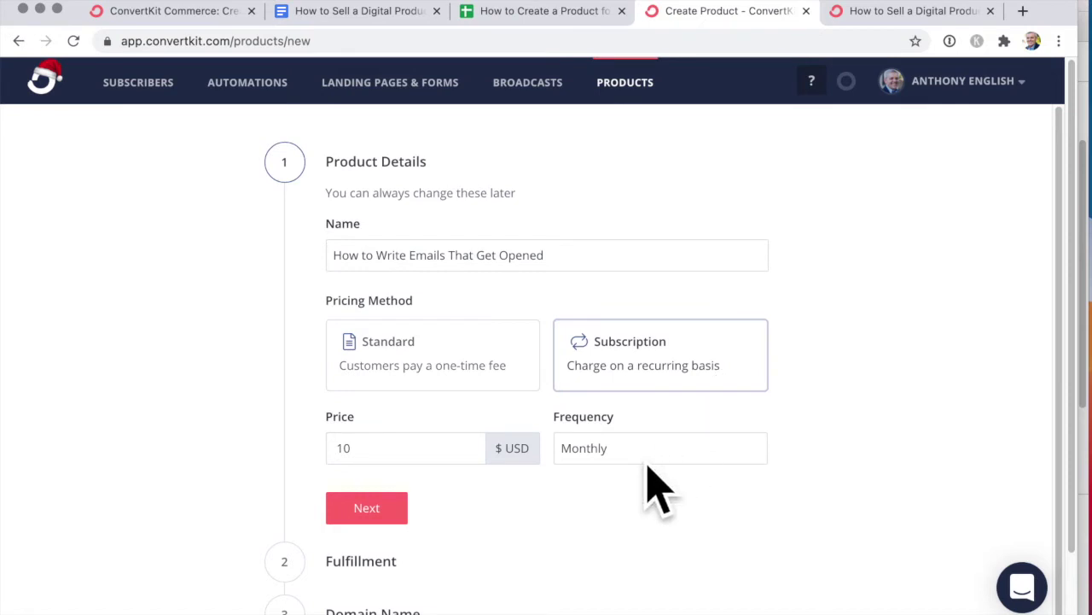
left_click(493, 384)
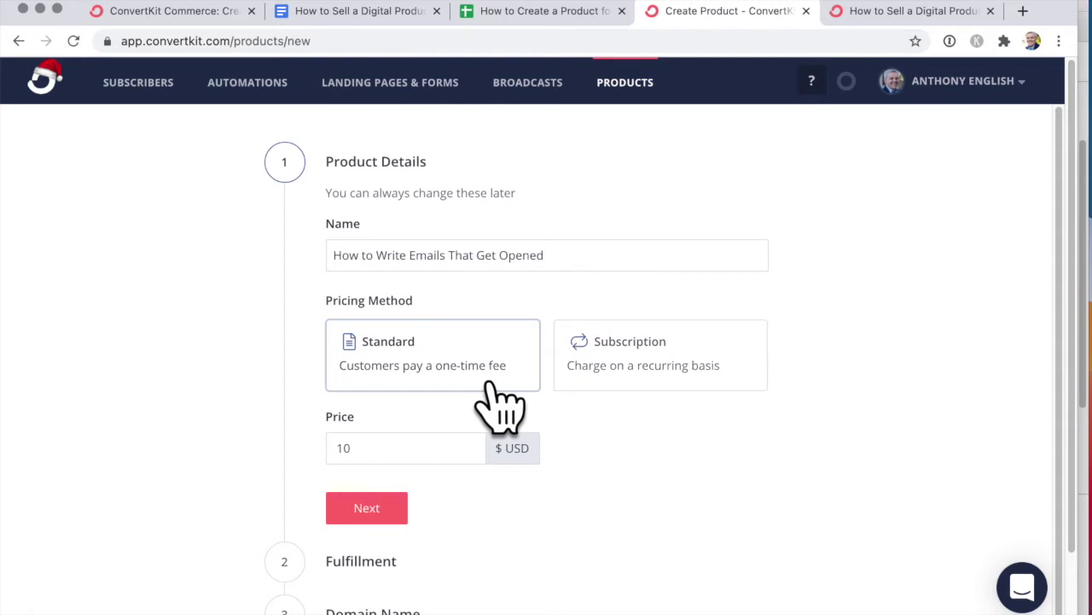
scroll(500, 568, "down", 1)
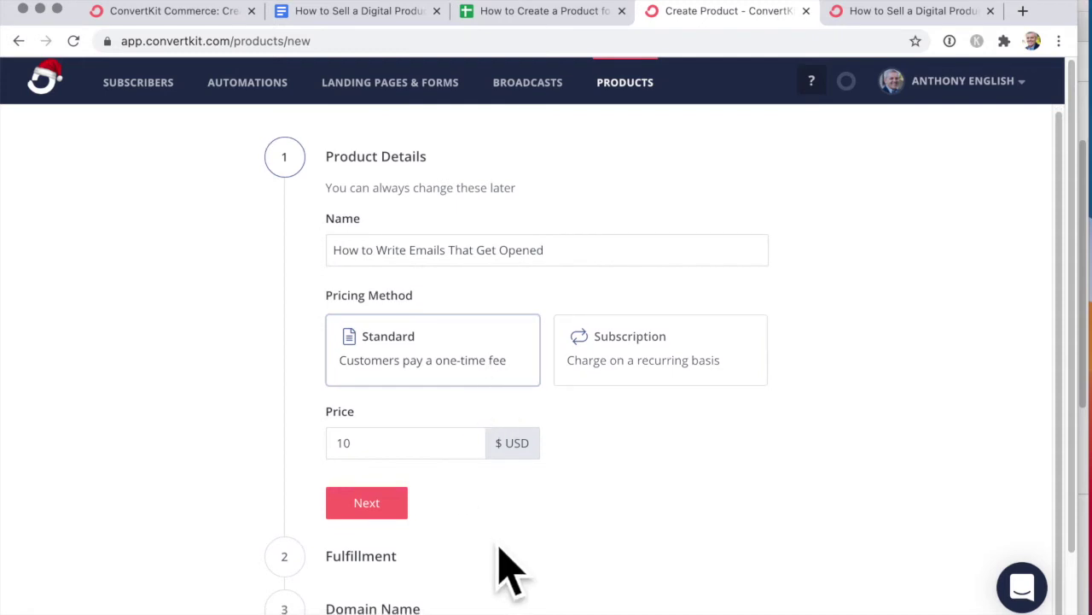
left_click(400, 510)
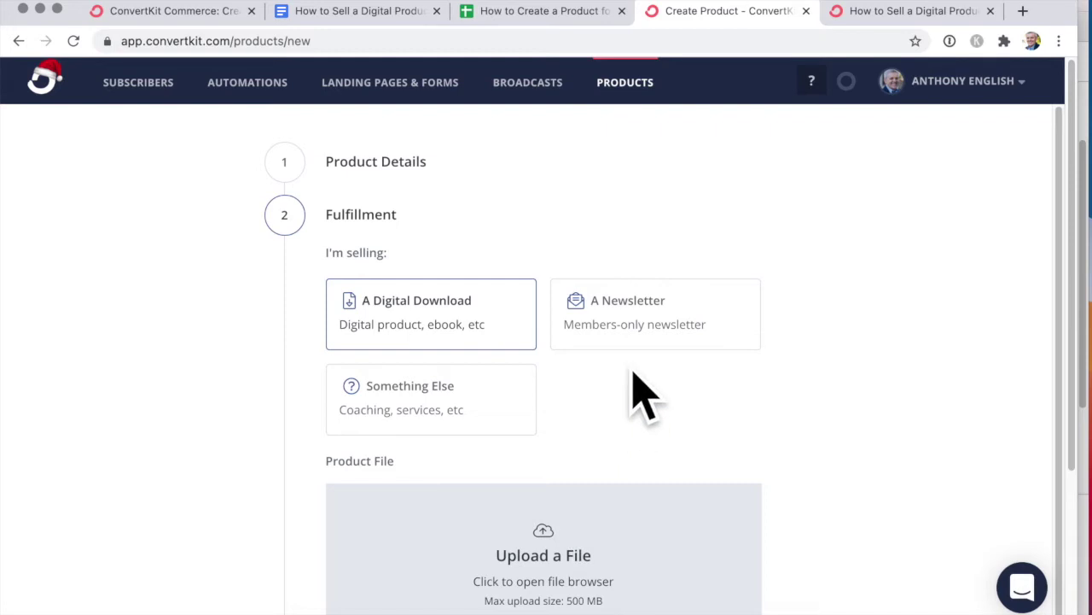
- Set the I'm selling option to A Digital Download after trying Newsletter and Something Else
left_click(751, 340)
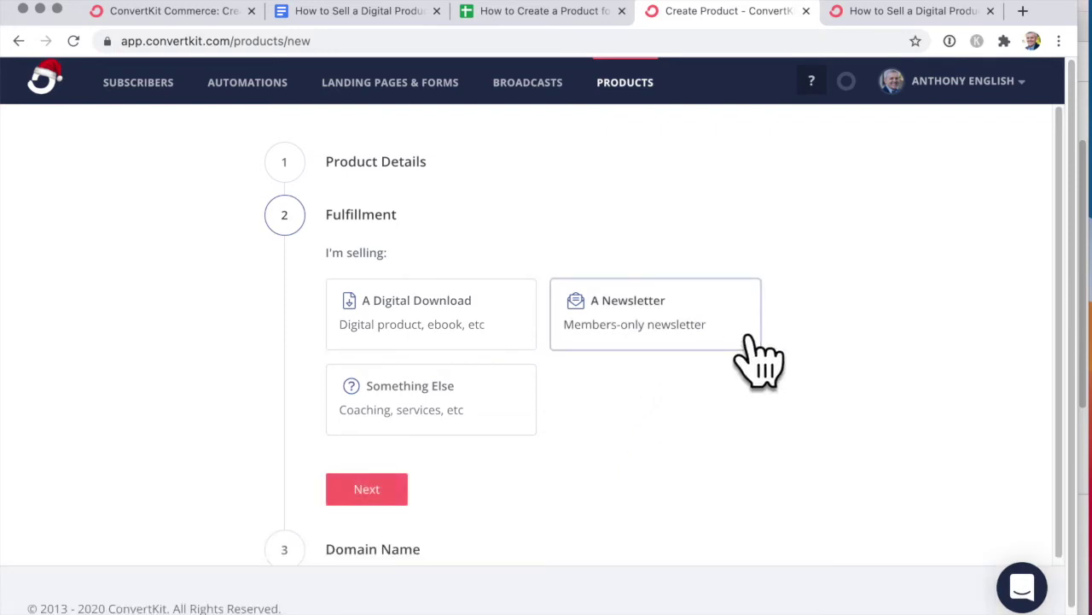
left_click(470, 424)
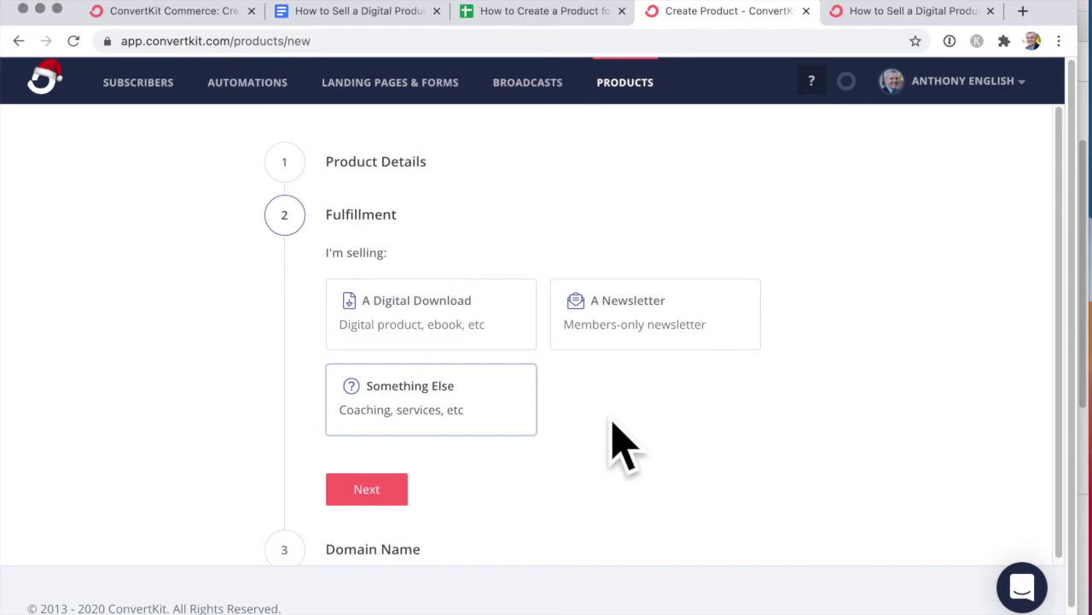
left_click(536, 329)
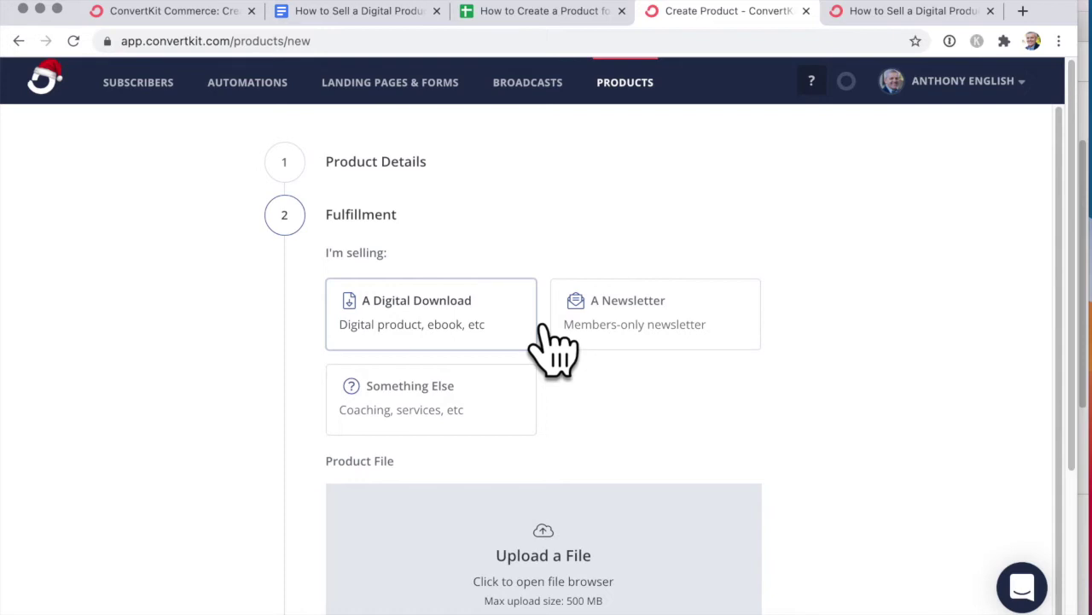
- Upload 'ConvertKit Simple Automation - Form, Landing Page, Email Sequence.mp4' as the product file
scroll(618, 546, "down", 1)
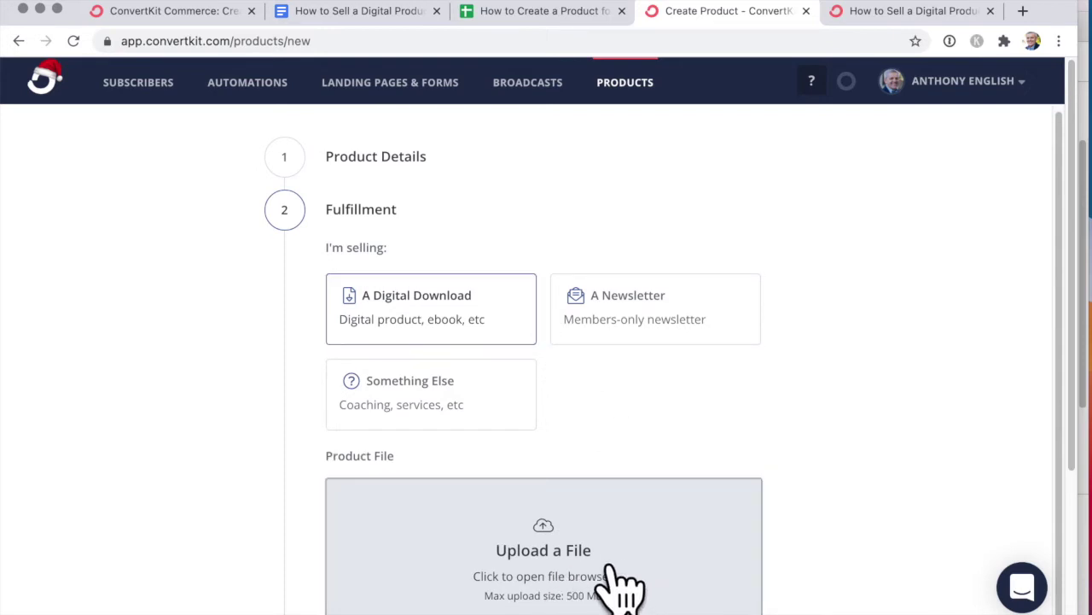
left_click(611, 568)
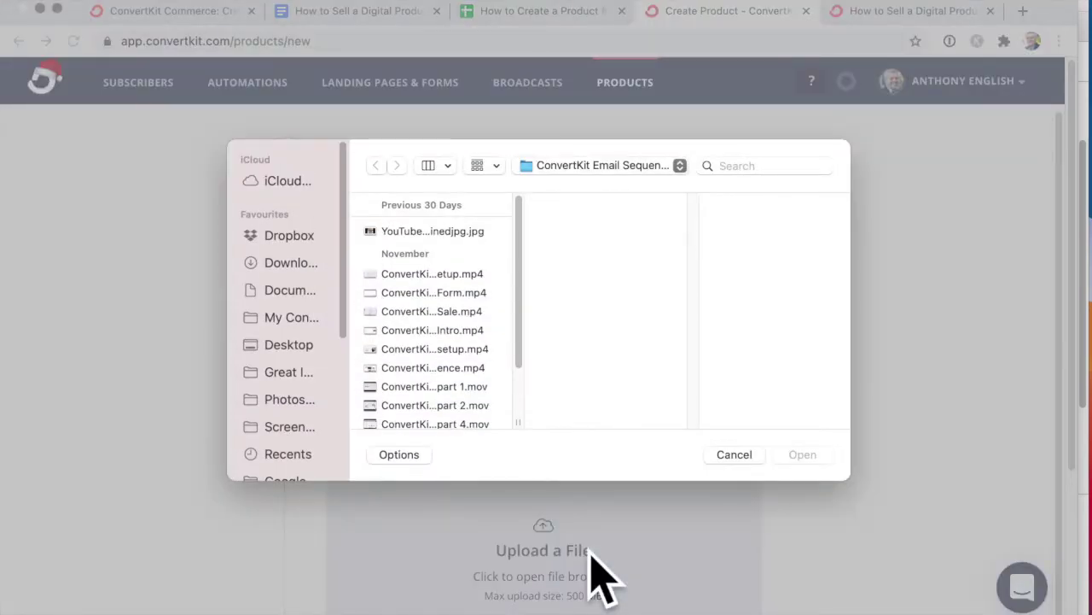
left_click(466, 373)
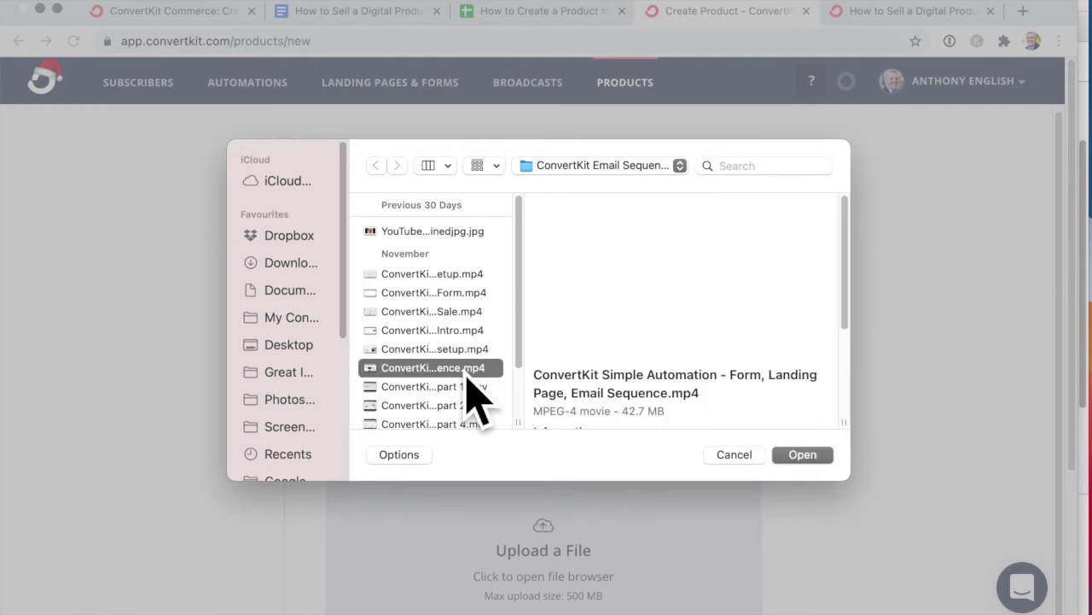
left_click(802, 455)
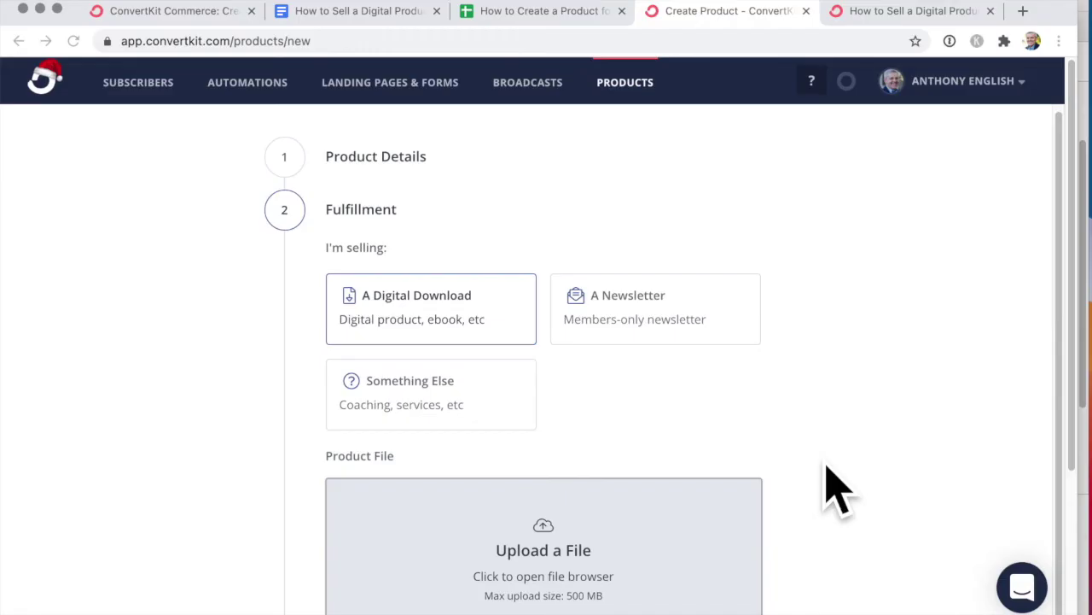
scroll(825, 454, "down", 3)
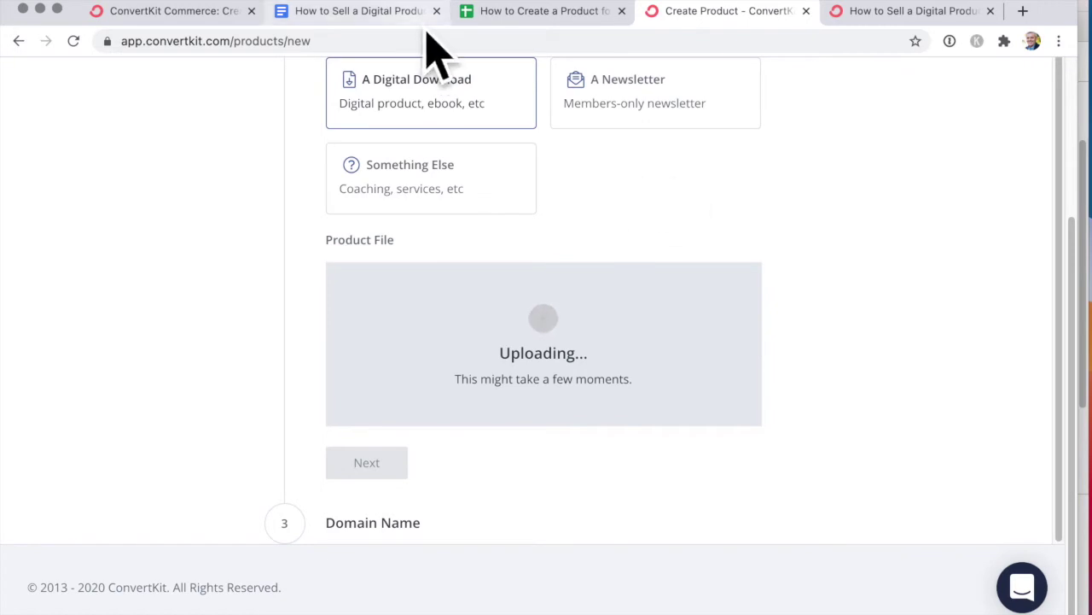
- Set the planner's Pricing to Subscription and replace the $49 Price in B13 with 10
left_click(547, 22)
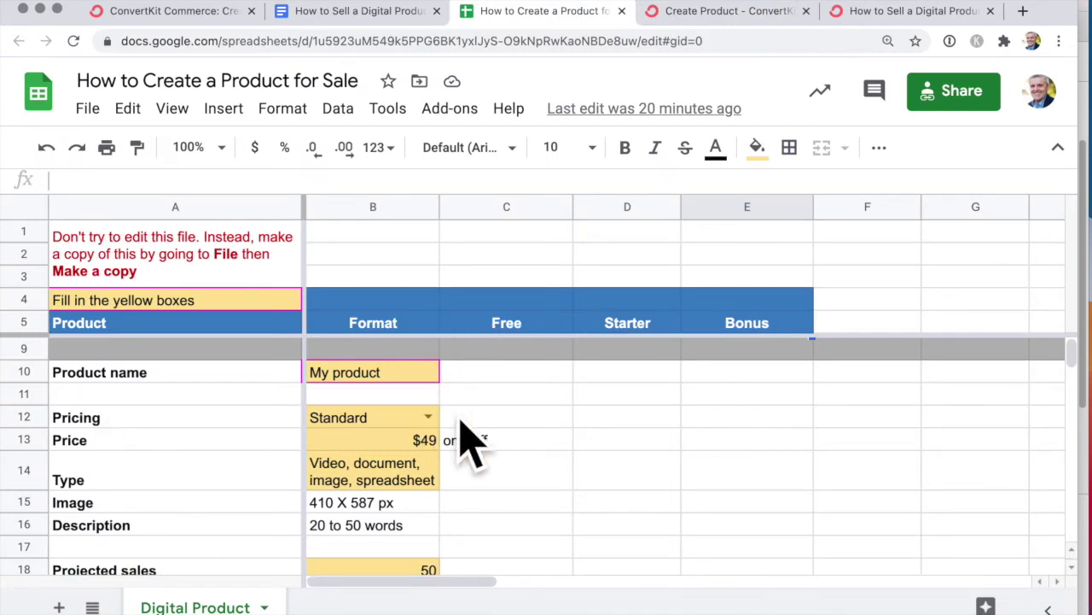
left_click(427, 417)
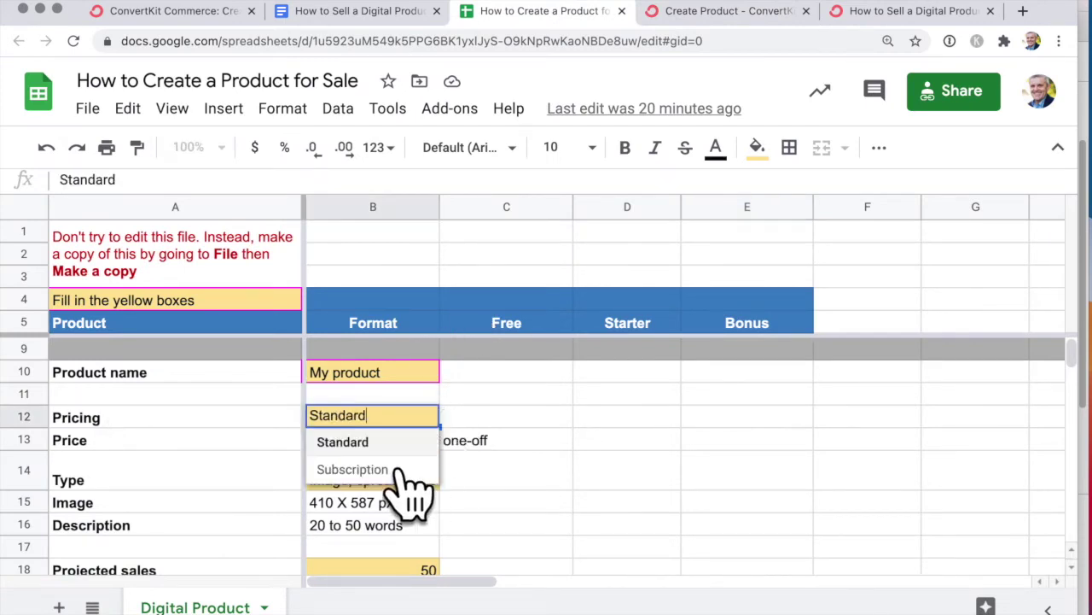
left_click(405, 474)
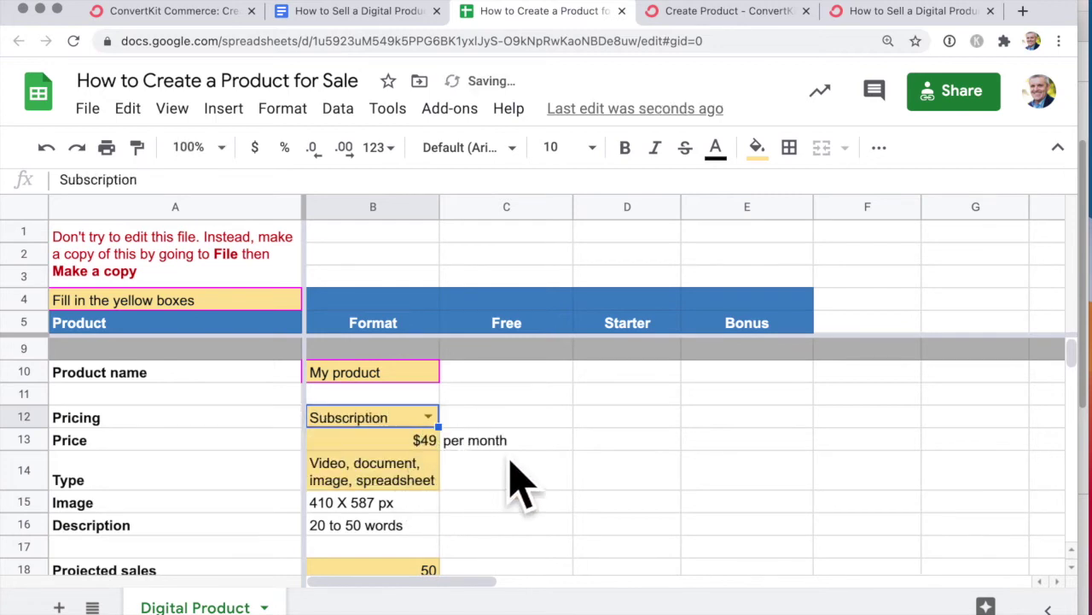
left_click(429, 440)
key("BackSpace")
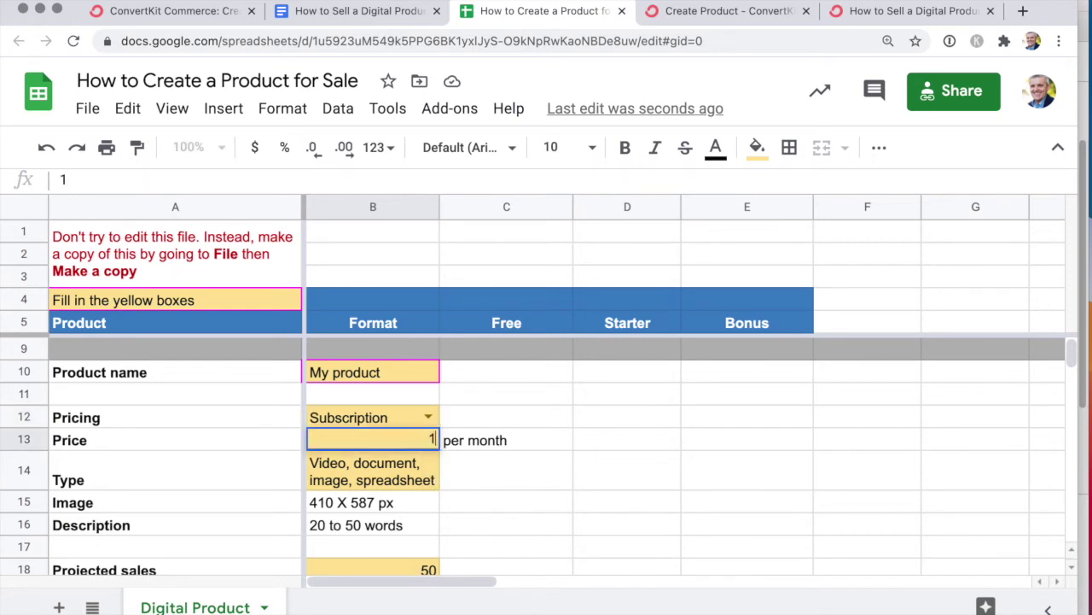
type("10")
key("Return")
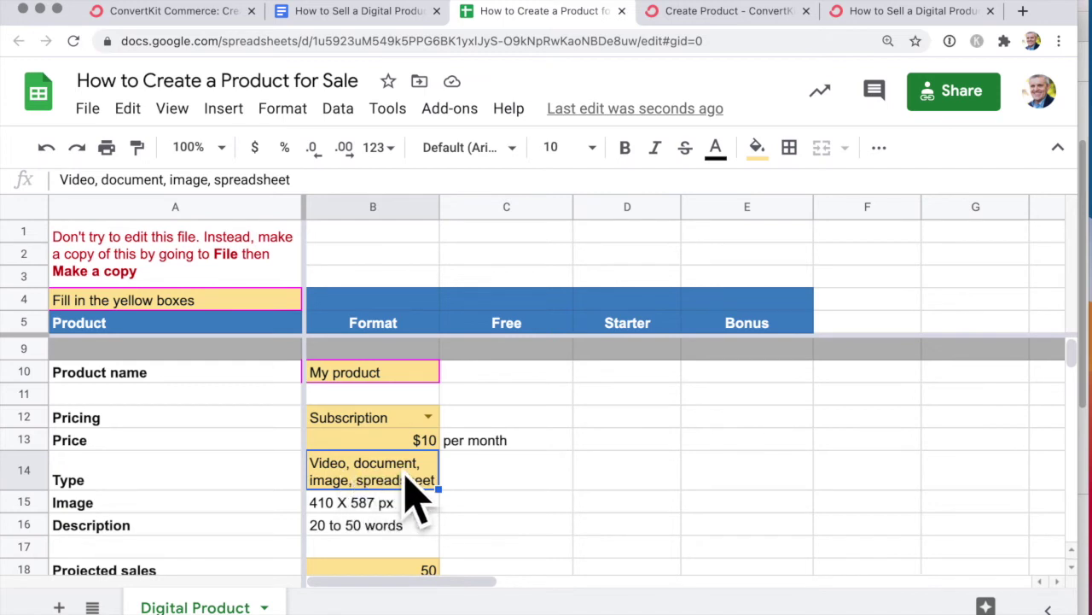
left_click(428, 509)
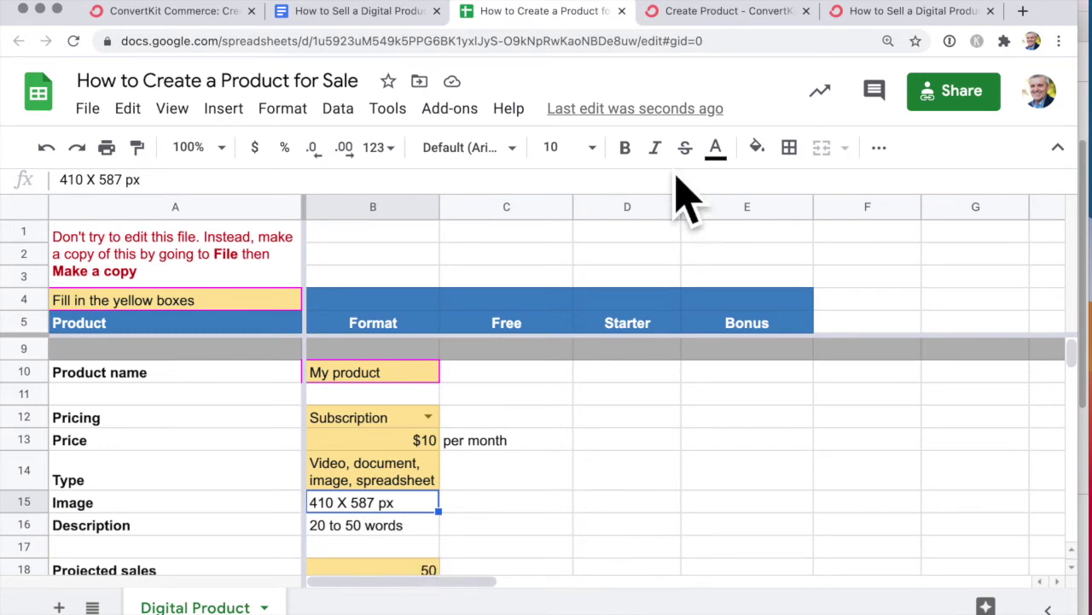
- Check the guide document, then enter 20 as Projected sales in the planner
left_click(358, 11)
scroll(841, 418, "up", 3)
scroll(841, 418, "up", 5)
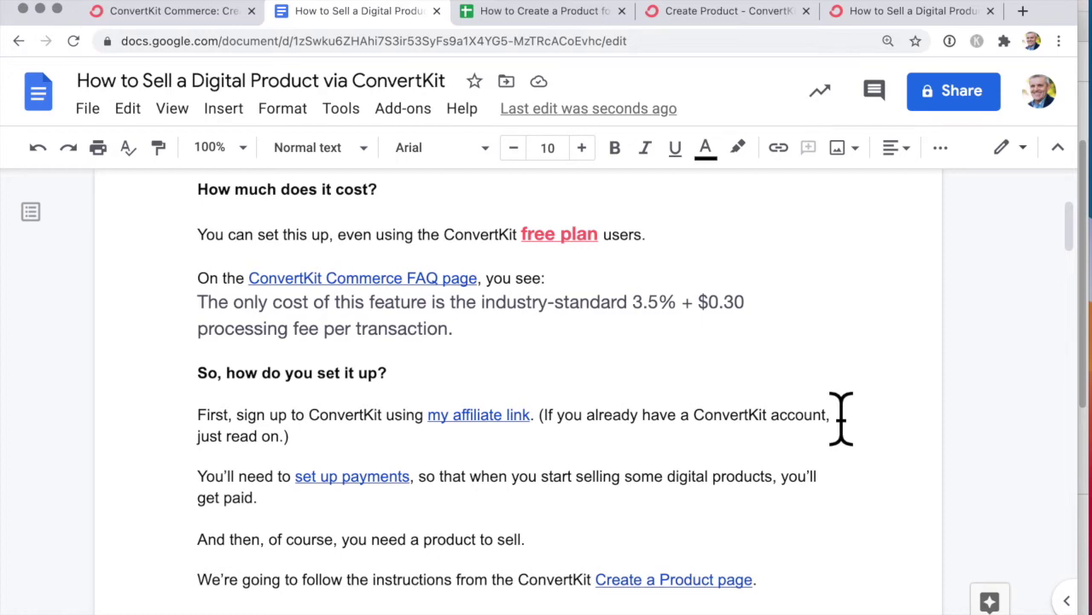
left_click(559, 13)
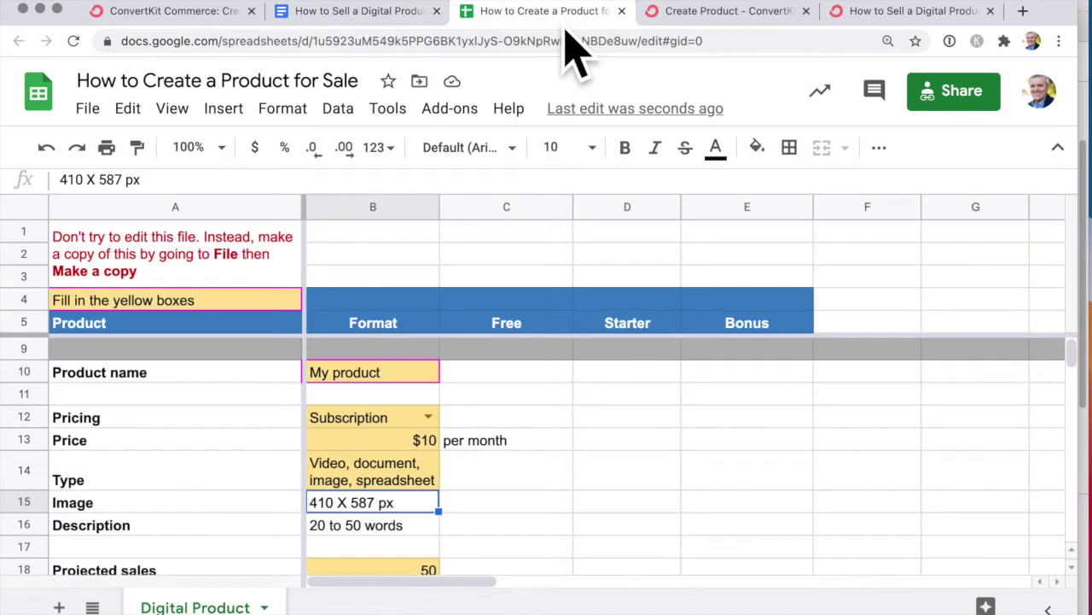
scroll(512, 491, "down", 1)
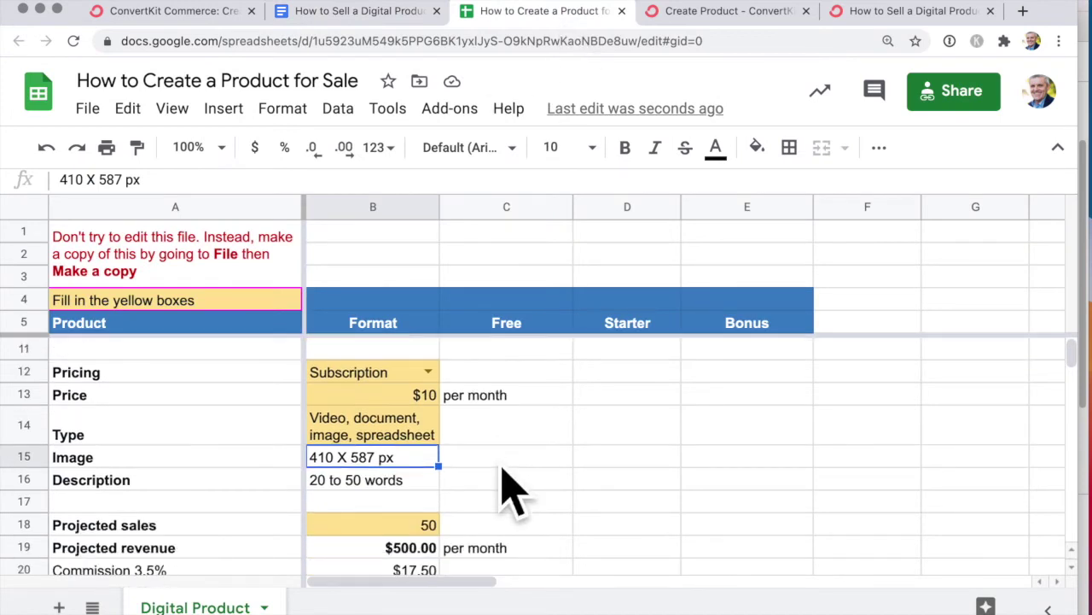
scroll(510, 490, "down", 1)
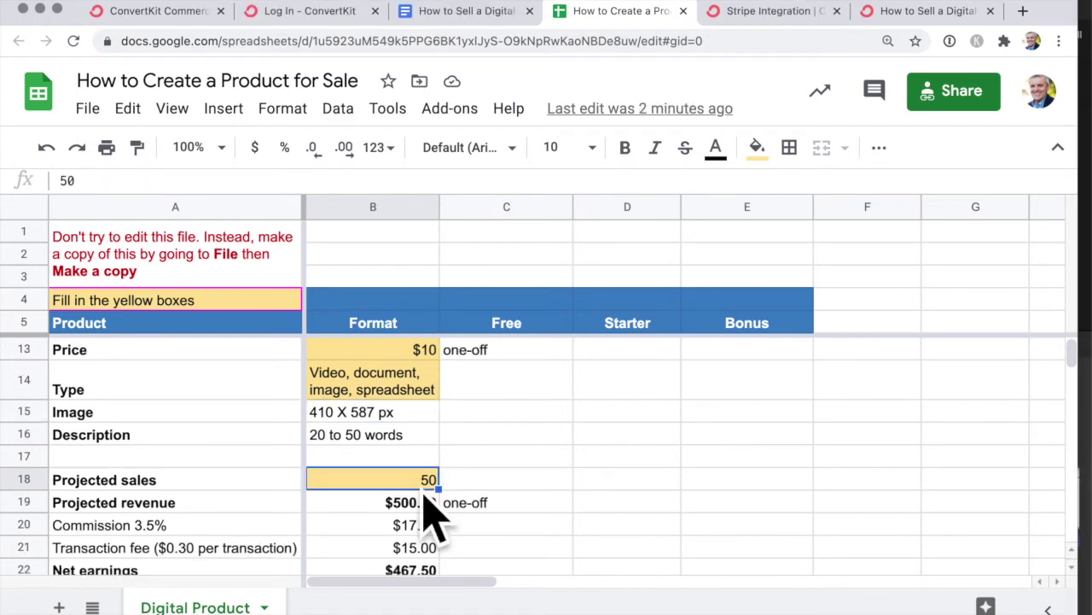
type("20")
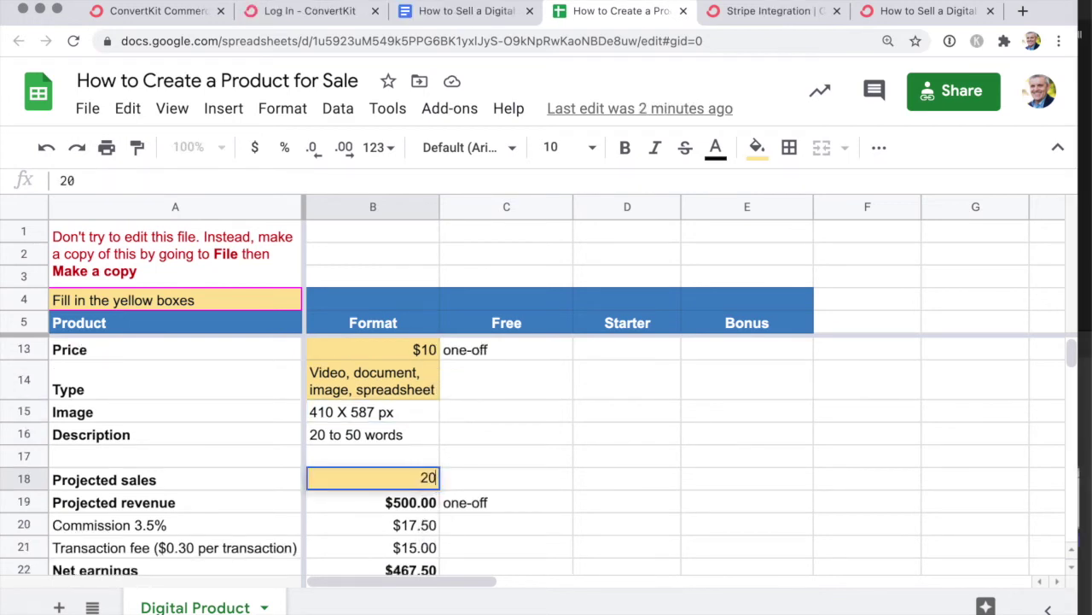
key("Return")
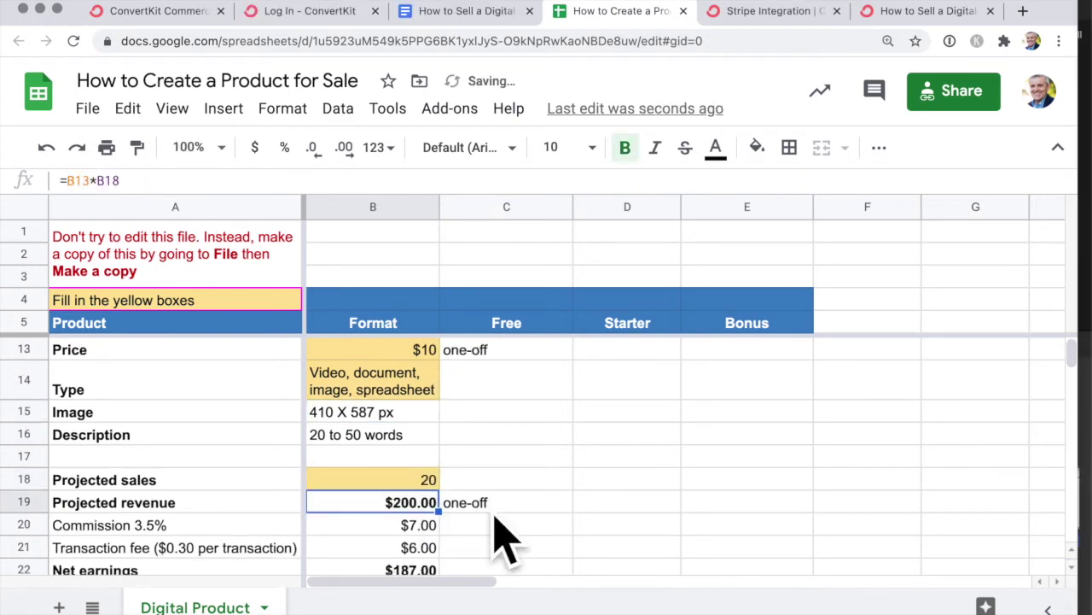
- Change the Price in B13 to 99 so projected revenue recalculates
scroll(495, 516, "down", 2)
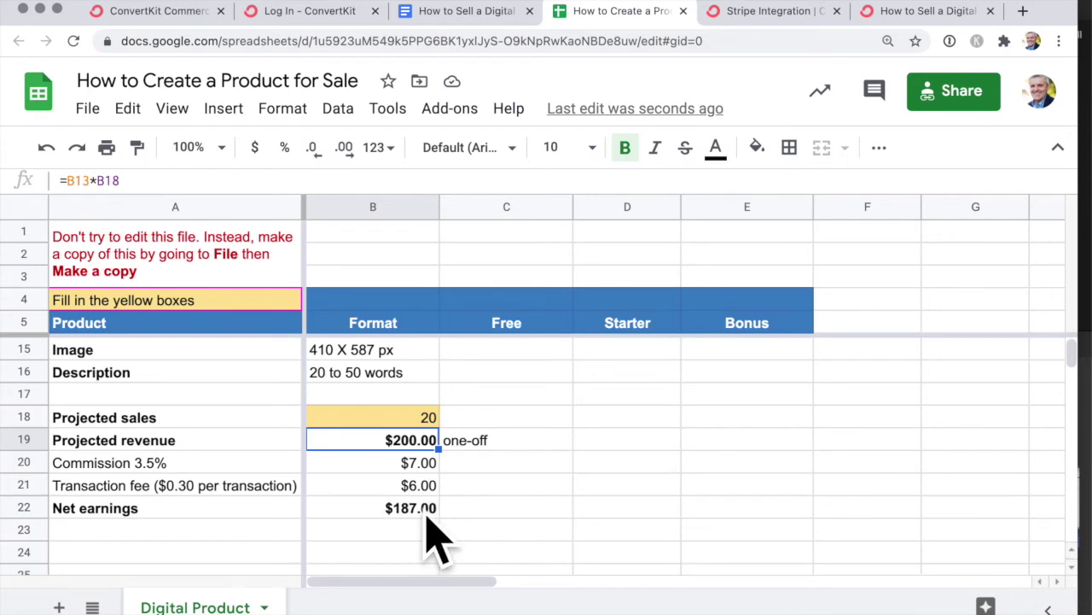
scroll(433, 534, "up", 1)
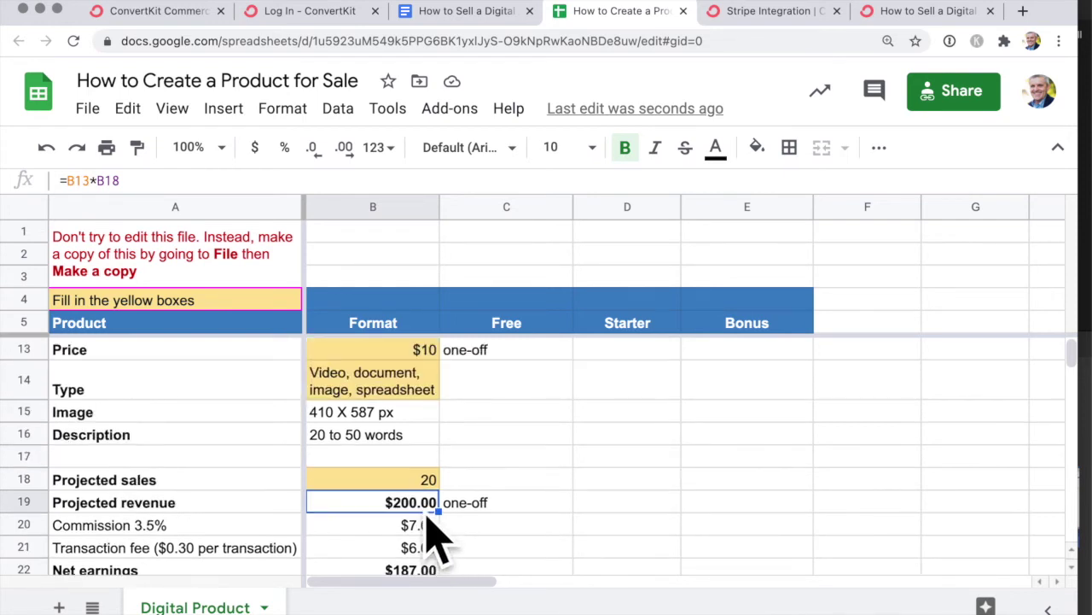
left_click(429, 367)
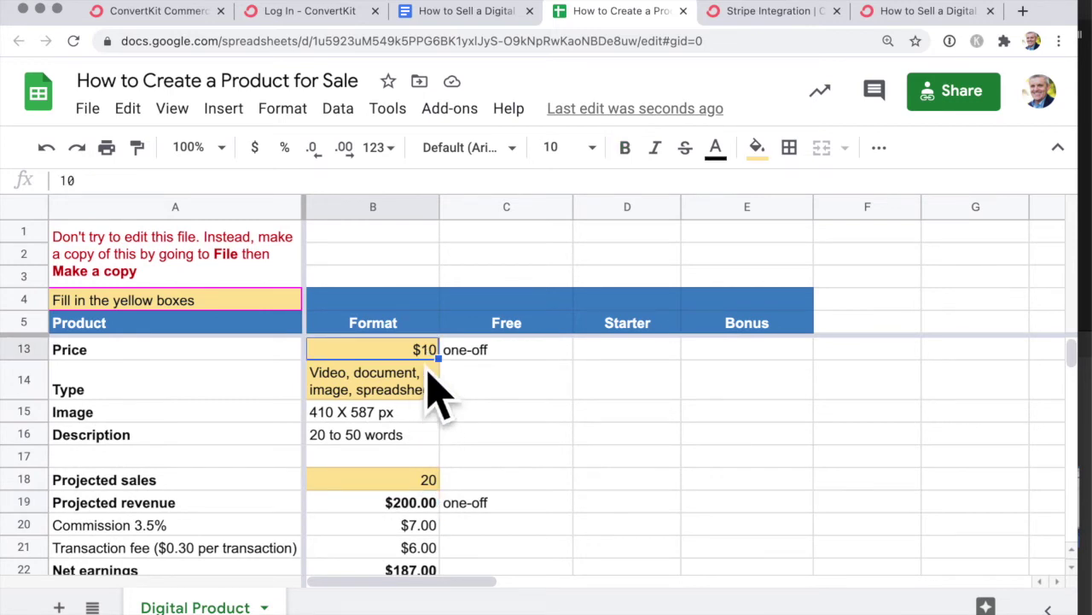
type("99")
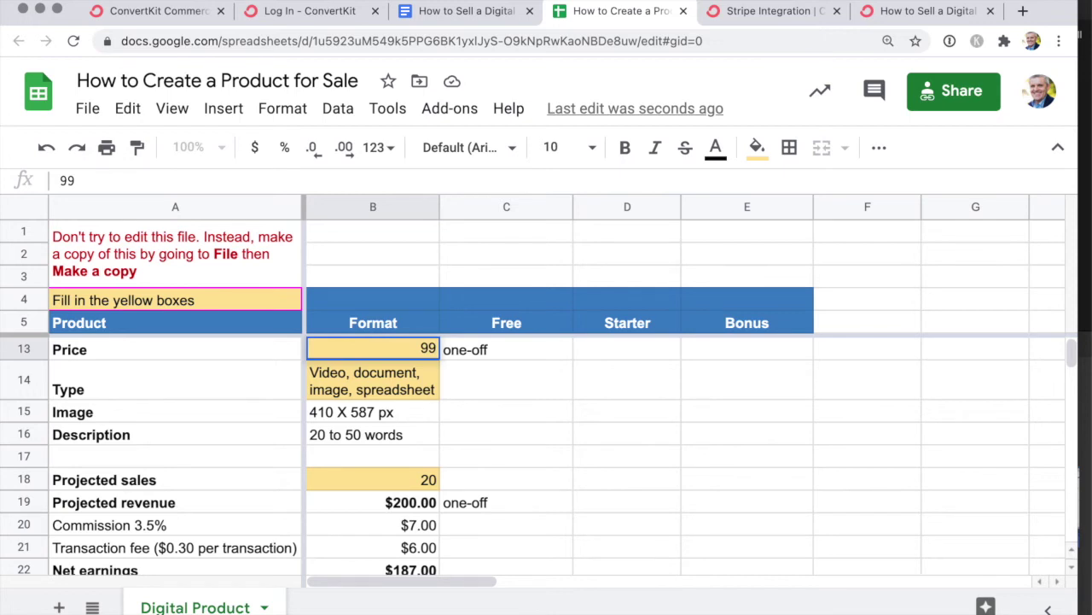
key("Return")
scroll(461, 471, "down", 1)
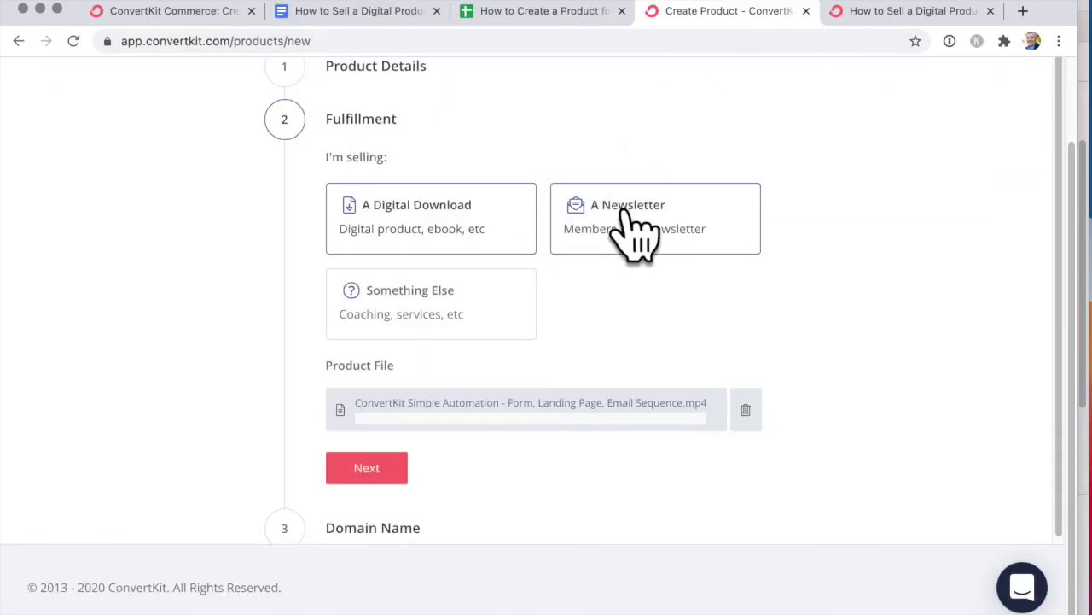
- Confirm the video on Fulfillment, advance through Domain Name, and create the product
scroll(632, 227, "up", 2)
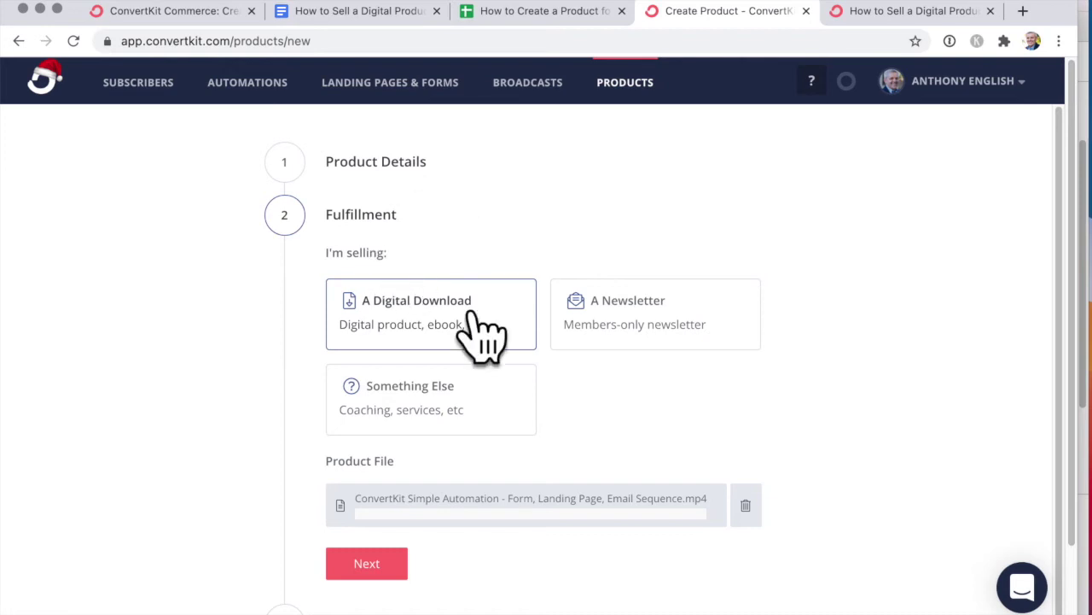
scroll(588, 456, "down", 1)
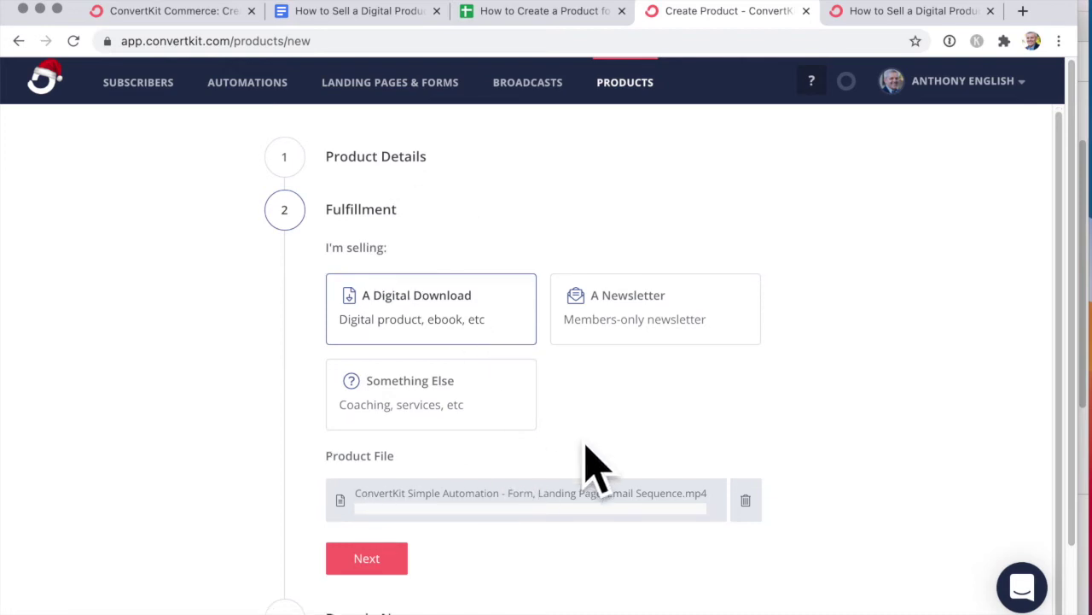
left_click(401, 568)
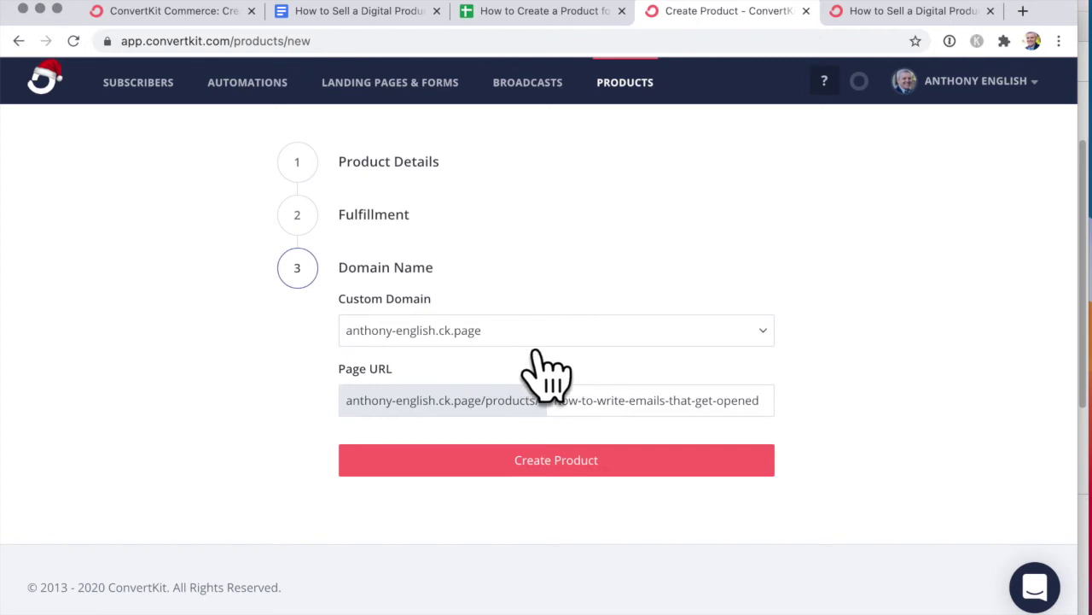
left_click(632, 474)
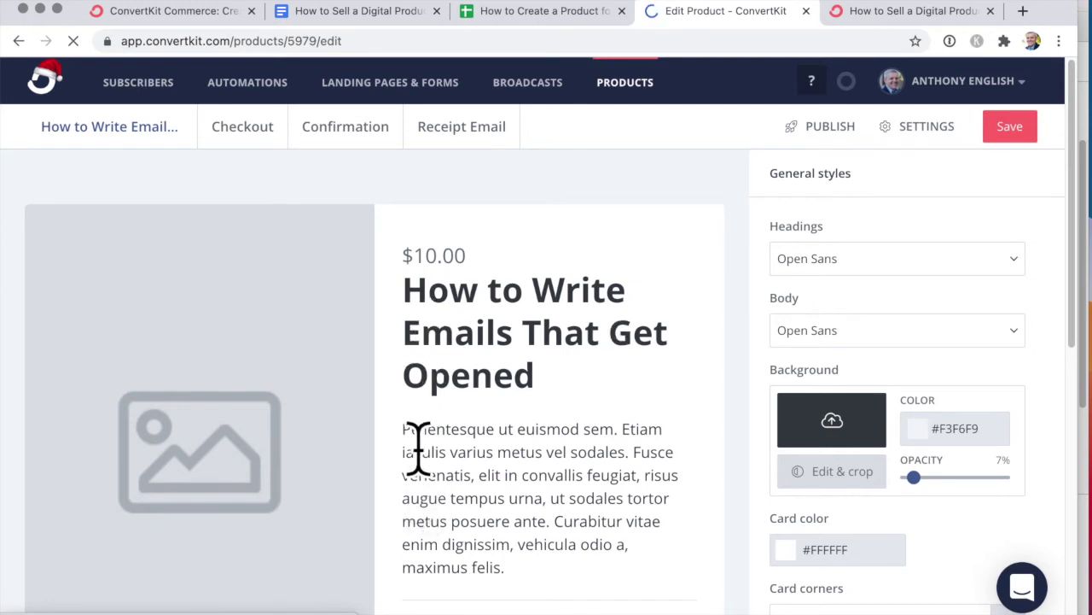
- Select the placeholder description on the $10.00 product page and return to the guide's description advice
left_click_drag(415, 444, 537, 578)
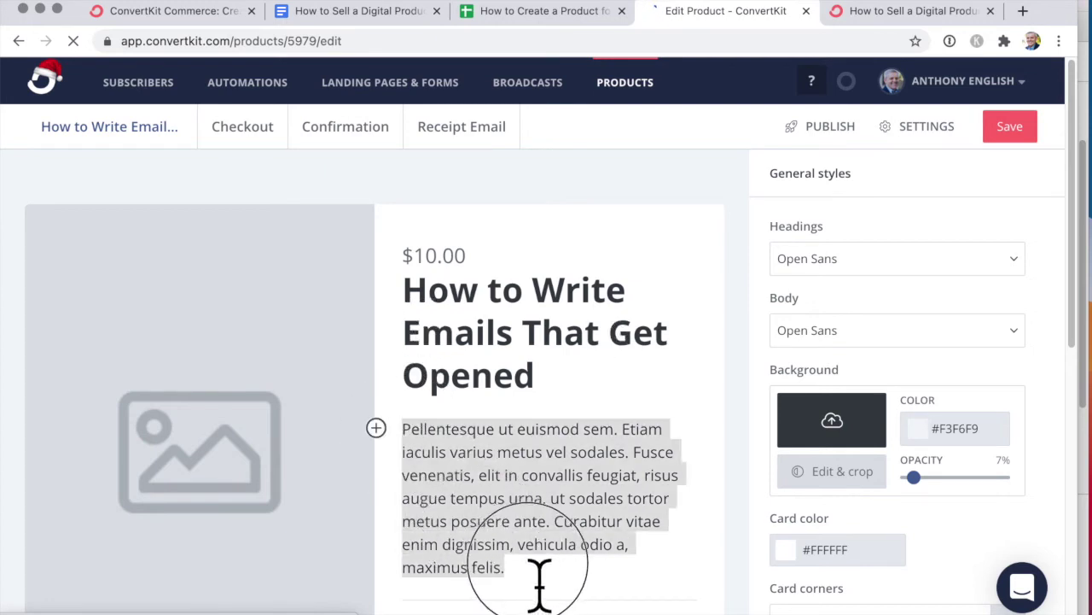
left_click(369, 12)
- Select the guide's example digital-product description and bullets, then bring the ConvertKit product editor forward
scroll(397, 473, "down", 2)
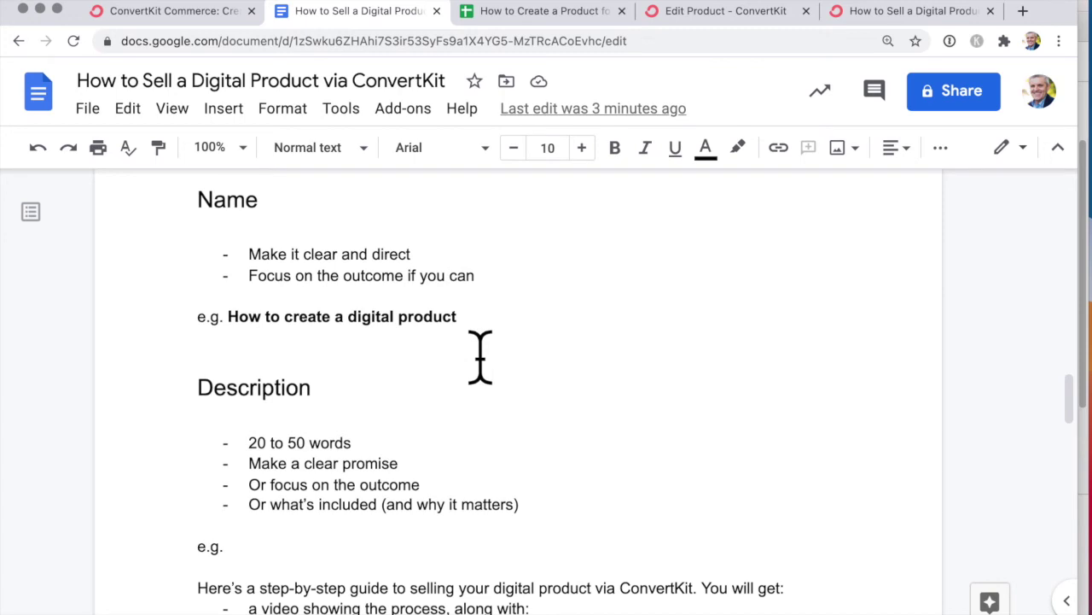
scroll(443, 430, "down", 1)
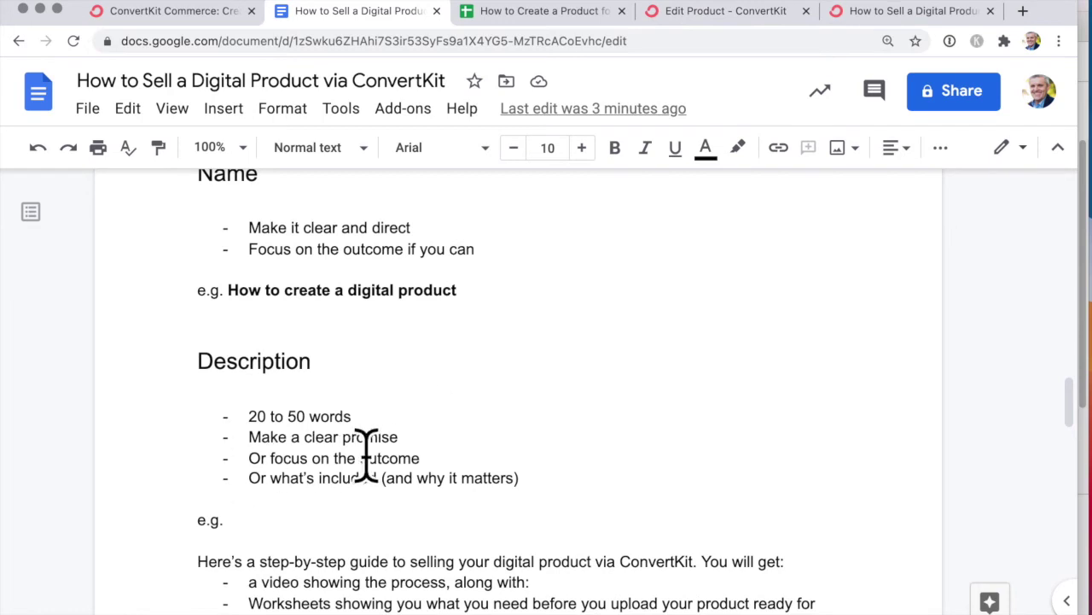
left_click(723, 19)
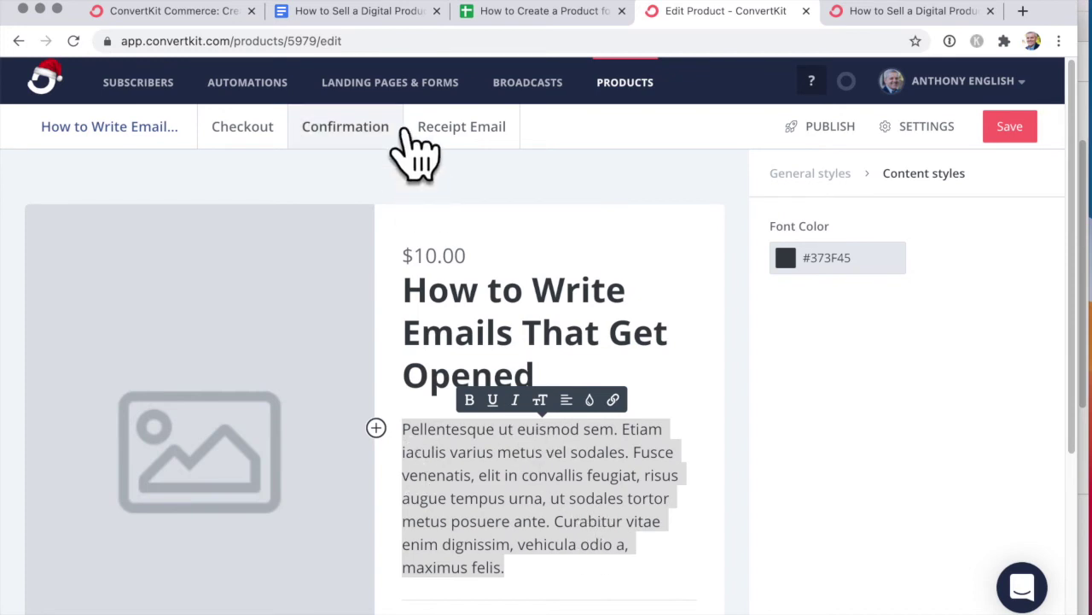
left_click(378, 15)
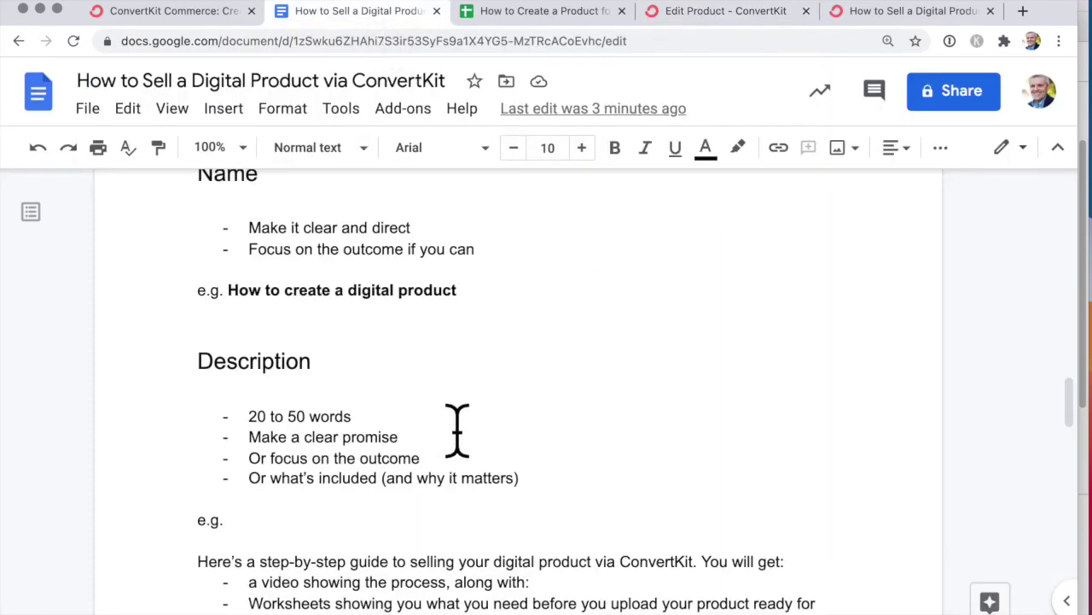
scroll(456, 431, "down", 3)
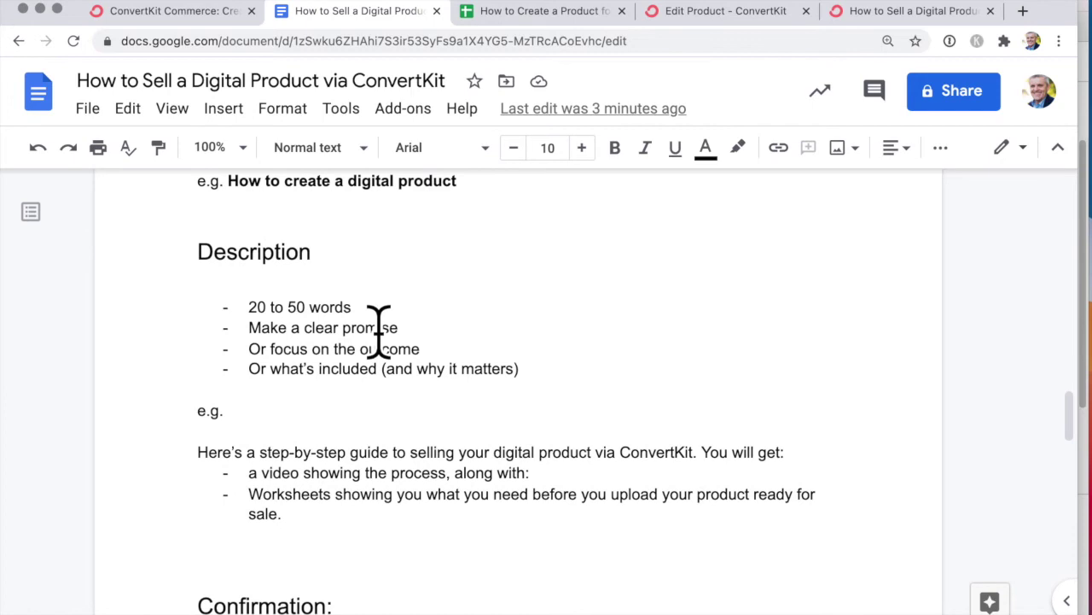
left_click(440, 340)
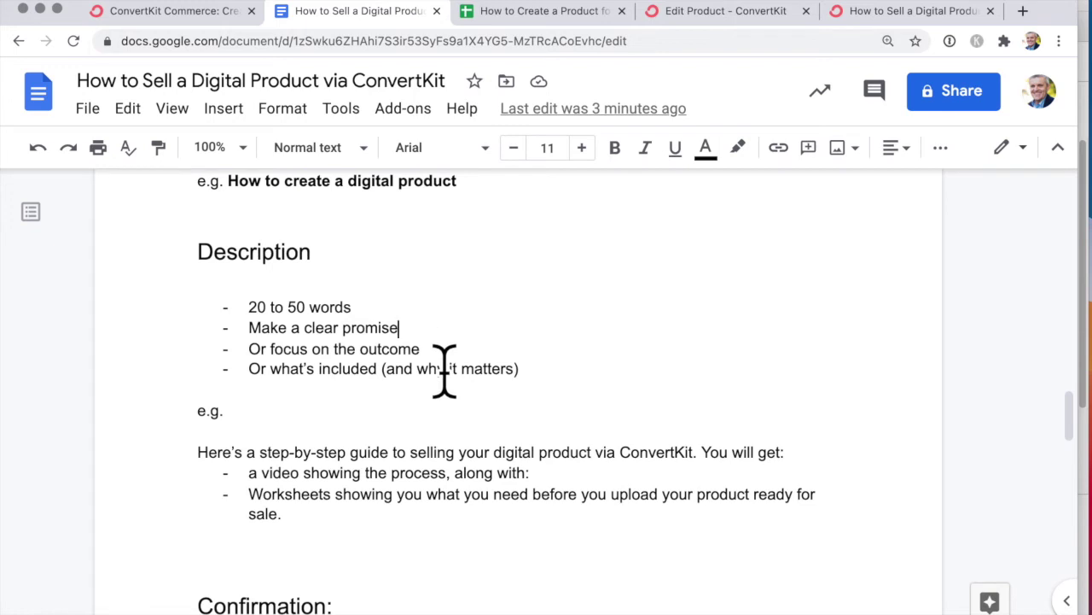
left_click(553, 391)
left_click_drag(196, 453, 309, 538)
key("super+c")
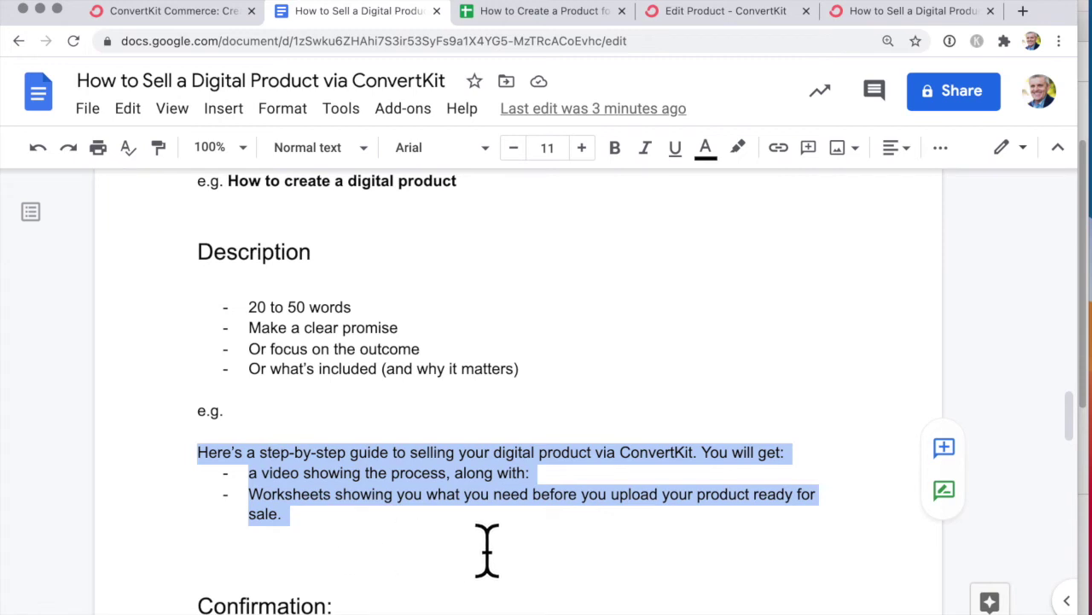
left_click(725, 11)
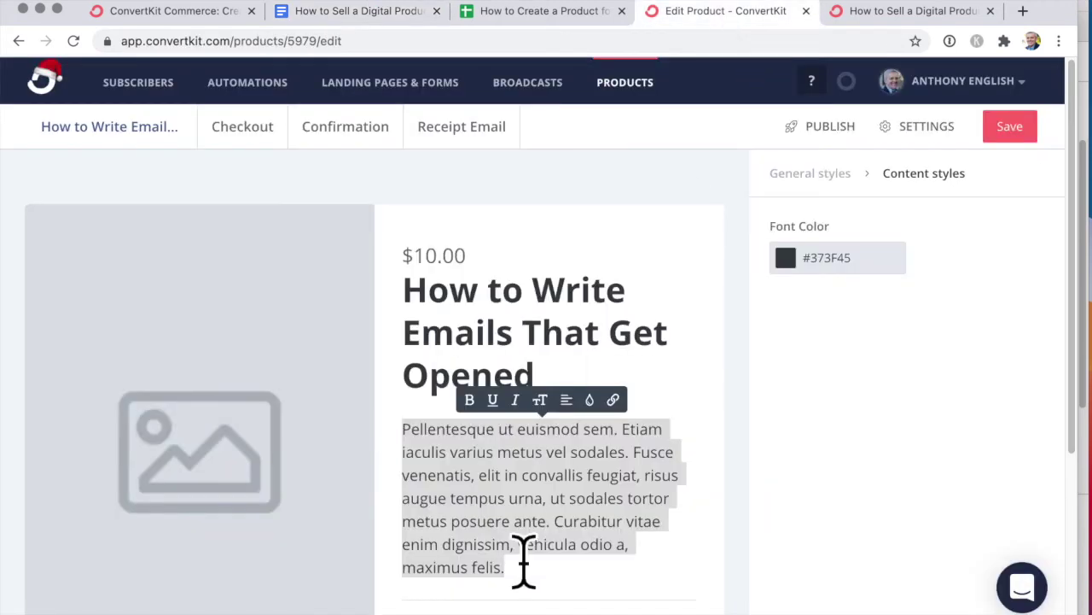
- Paste the example description over the placeholder product text
key("super+v")
scroll(1003, 278, "up", 1)
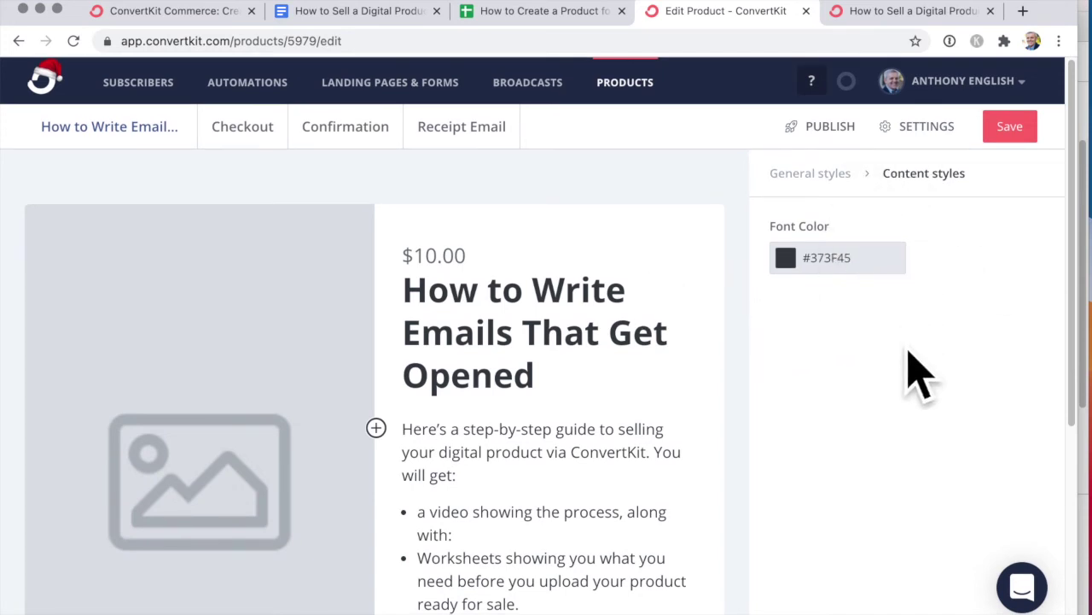
scroll(915, 369, "down", 2)
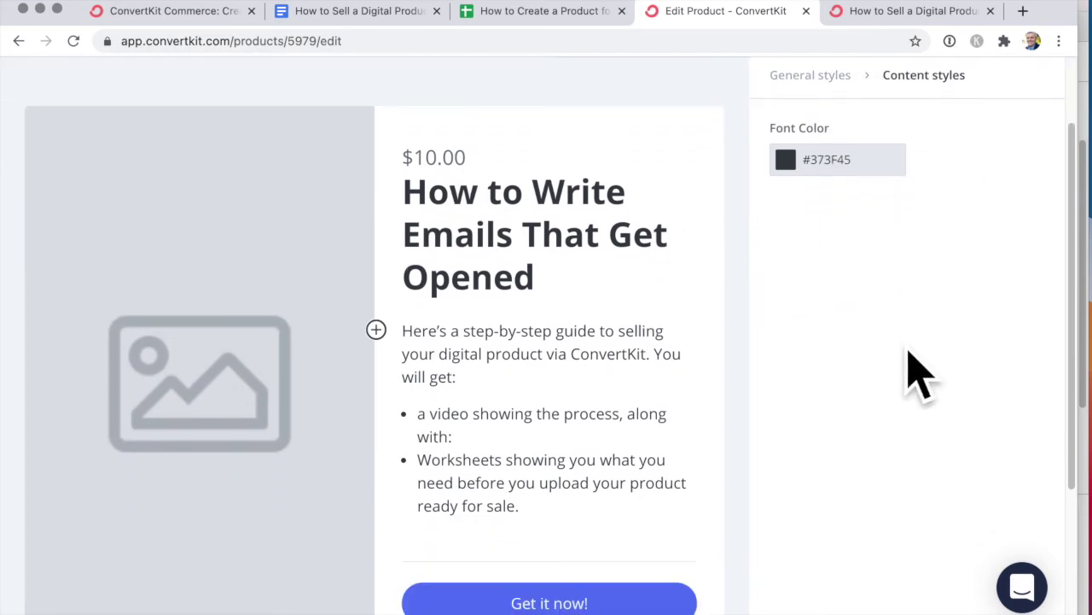
- Replace the product image with the laptop photo from recent uploads, save, and view the Confirmation page
left_click(214, 337)
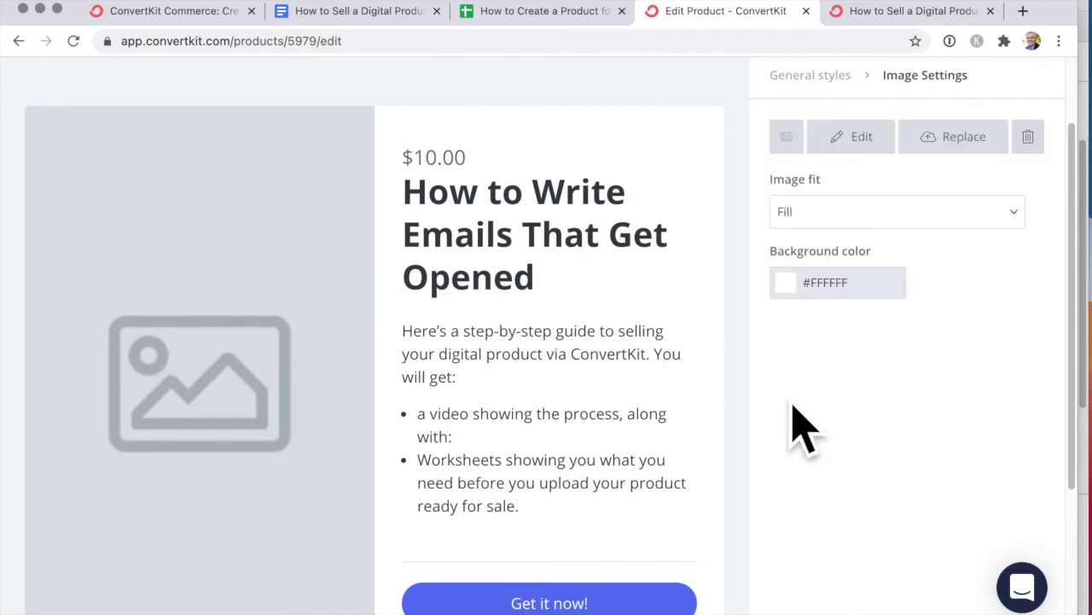
scroll(798, 429, "up", 2)
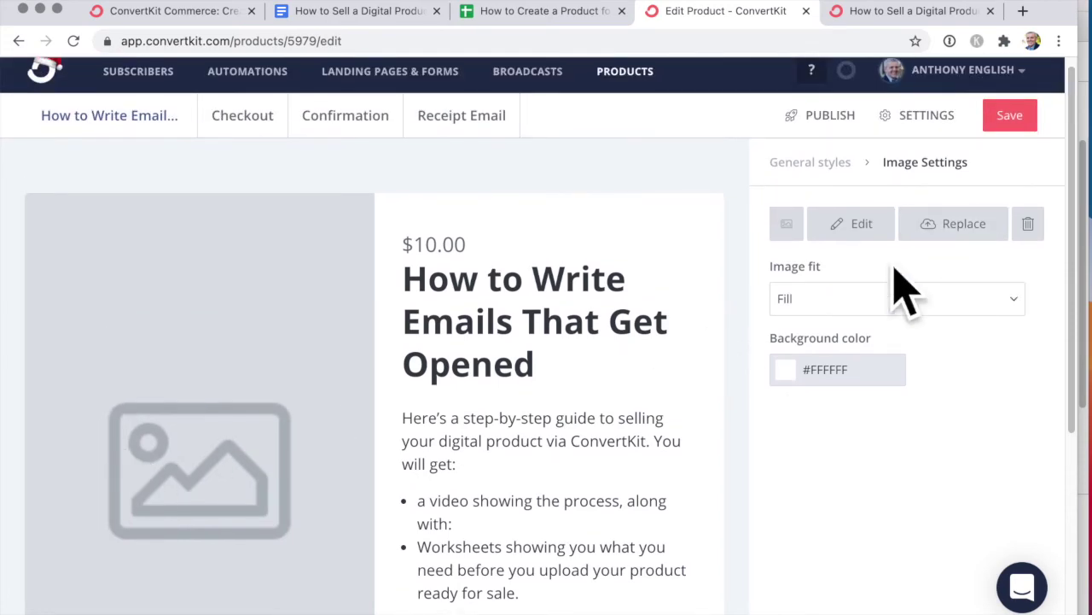
left_click(1000, 248)
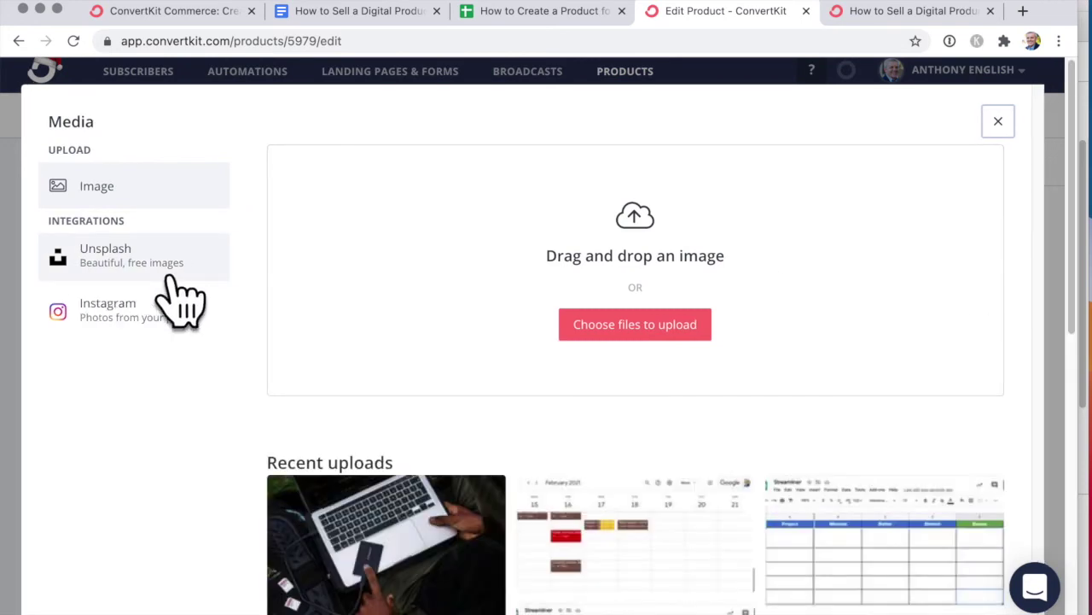
left_click(179, 300)
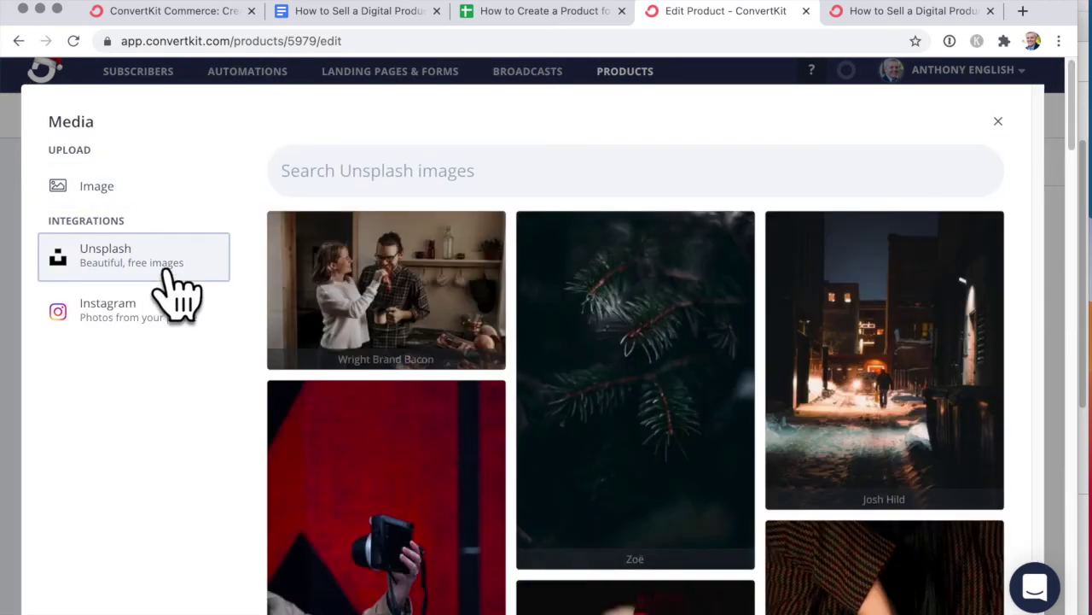
left_click(137, 201)
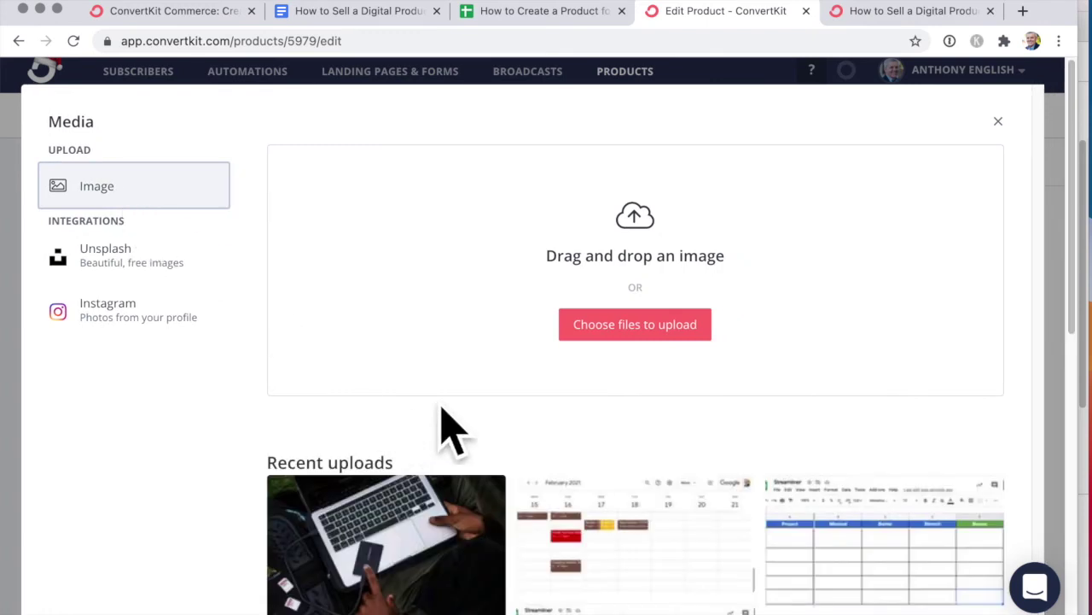
left_click(472, 576)
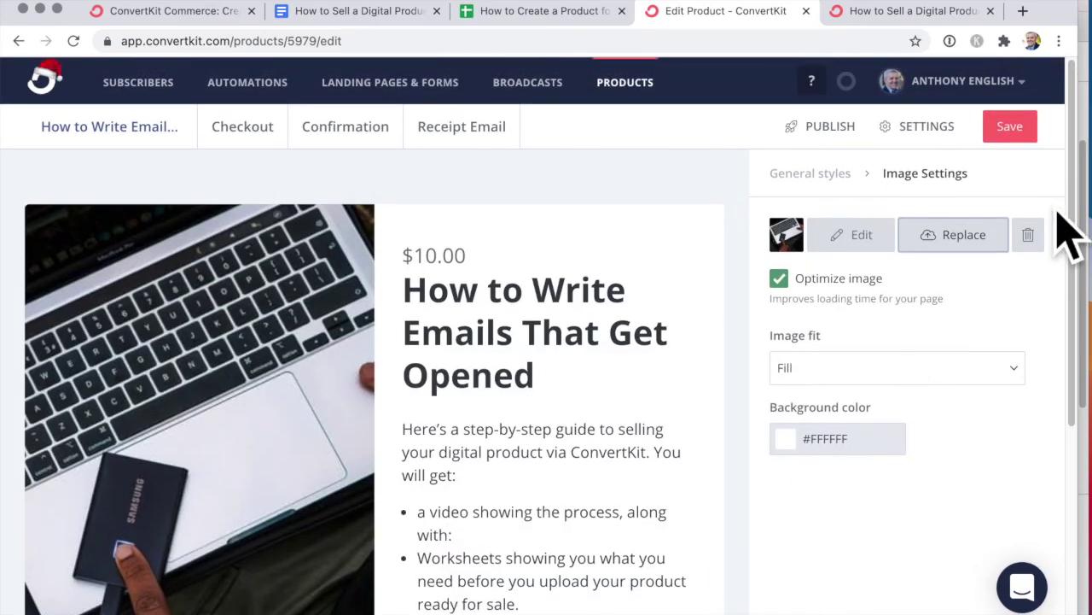
left_click(1011, 128)
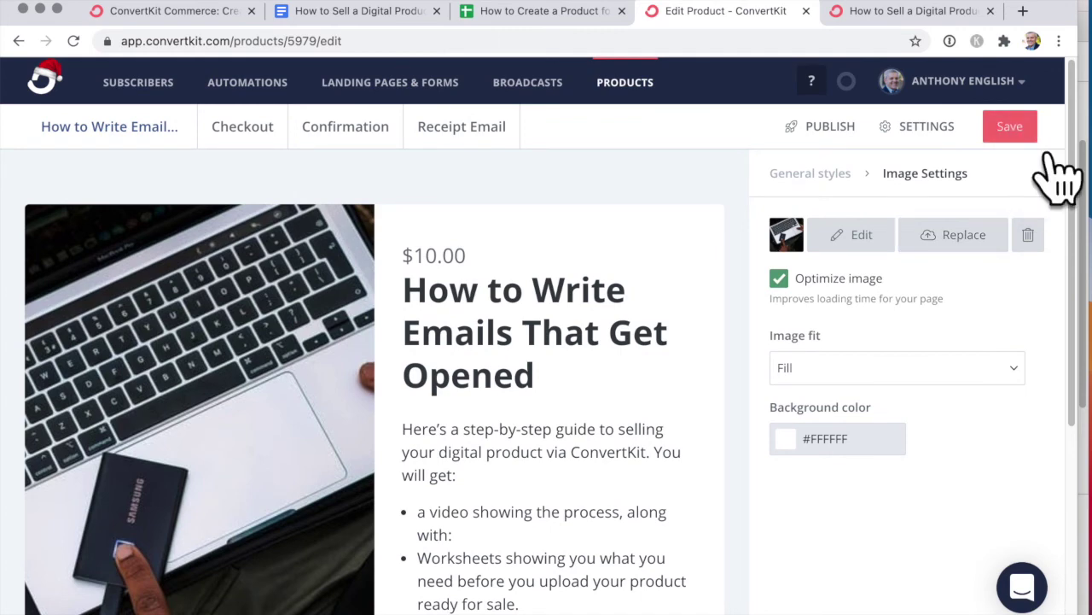
left_click(374, 150)
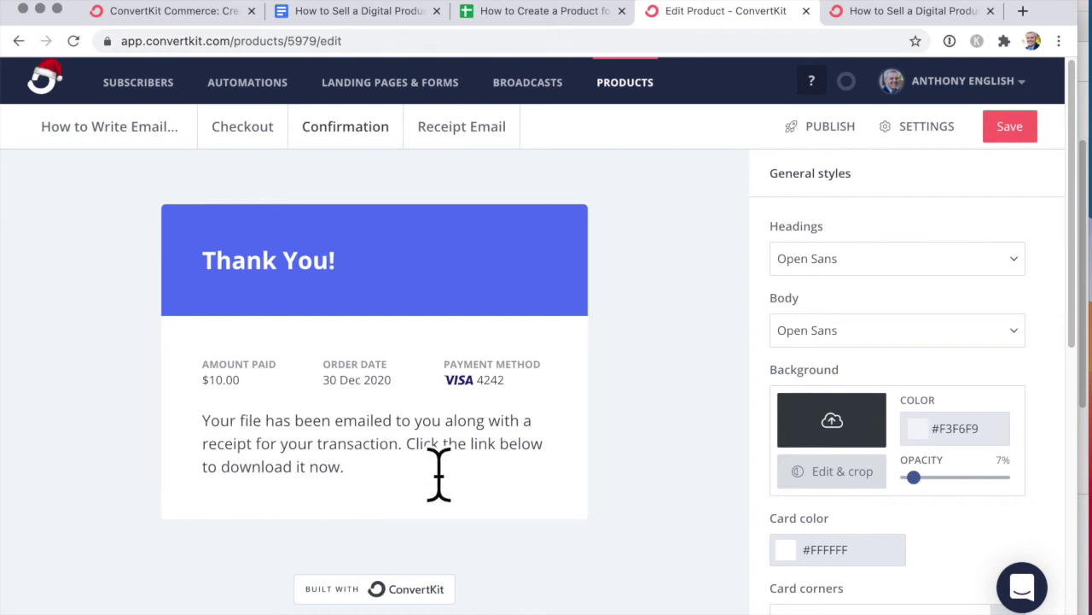
- Show the Receipt Email preview listing the $10 amount paid
left_click(512, 149)
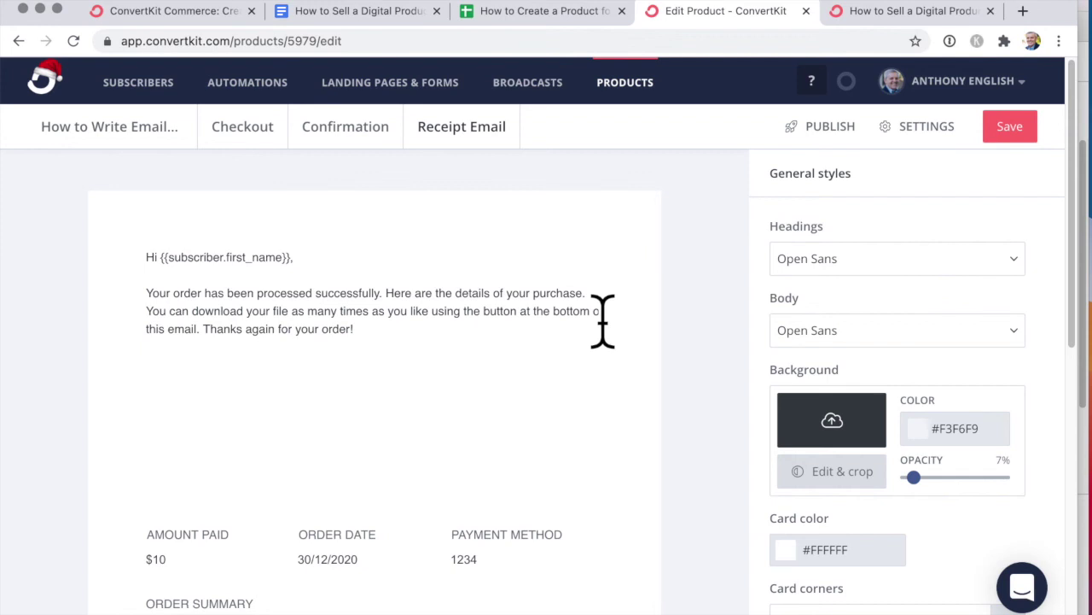
- Review the receipt email content, save the product, and bring up its publishing options
left_click(344, 378)
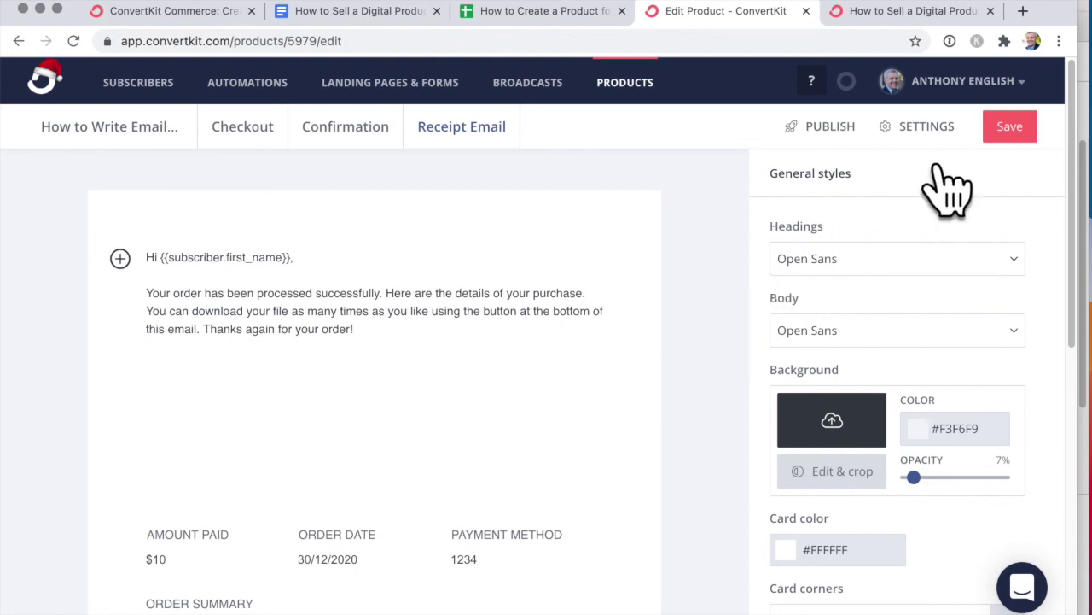
scroll(930, 326, "down", 3)
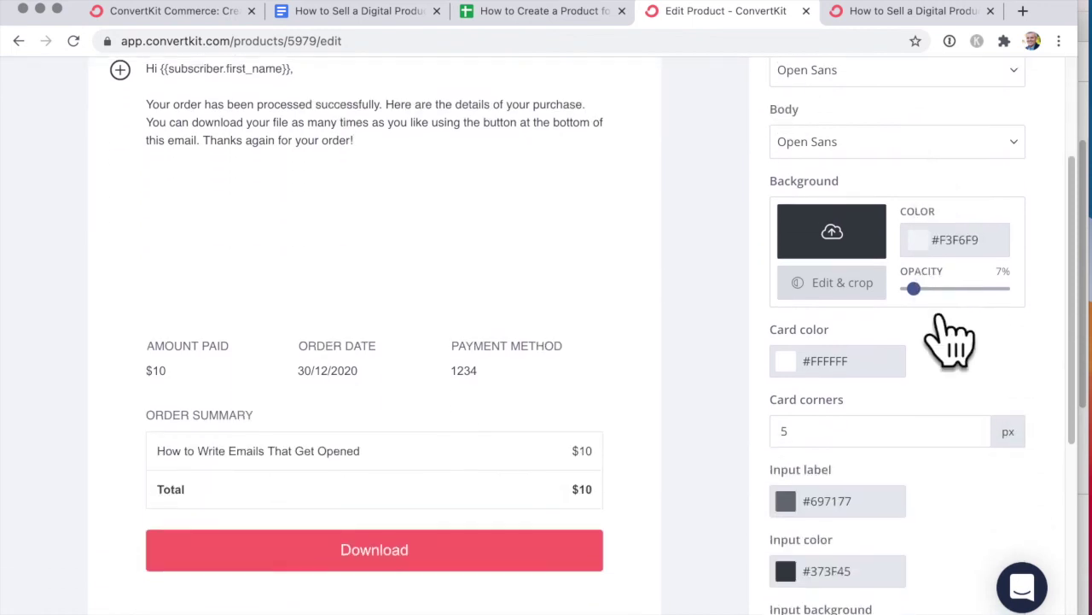
scroll(939, 333, "down", 1)
scroll(930, 326, "down", 4)
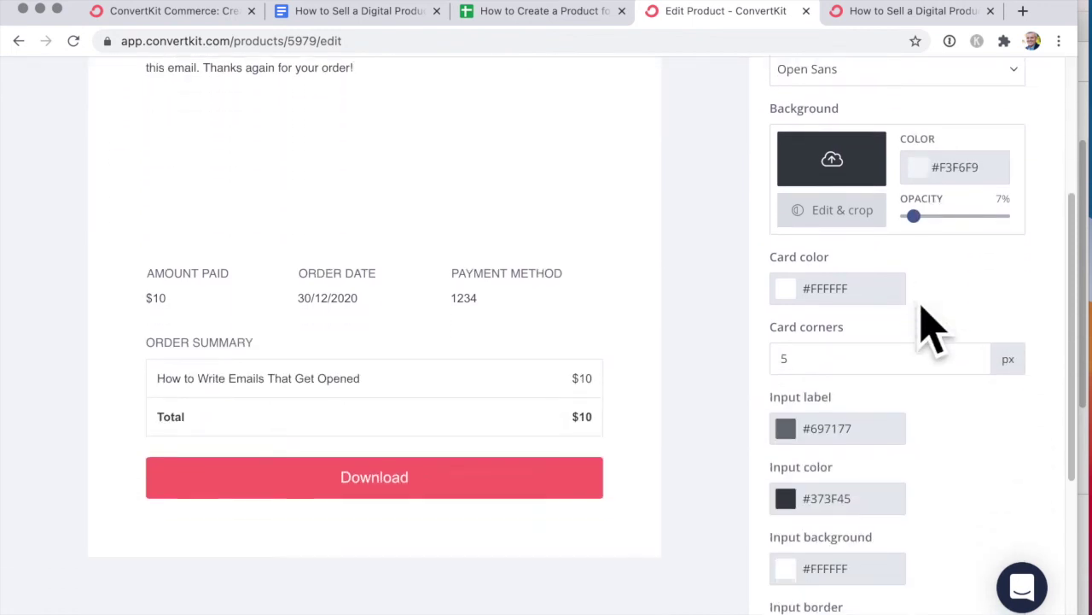
scroll(930, 326, "up", 5)
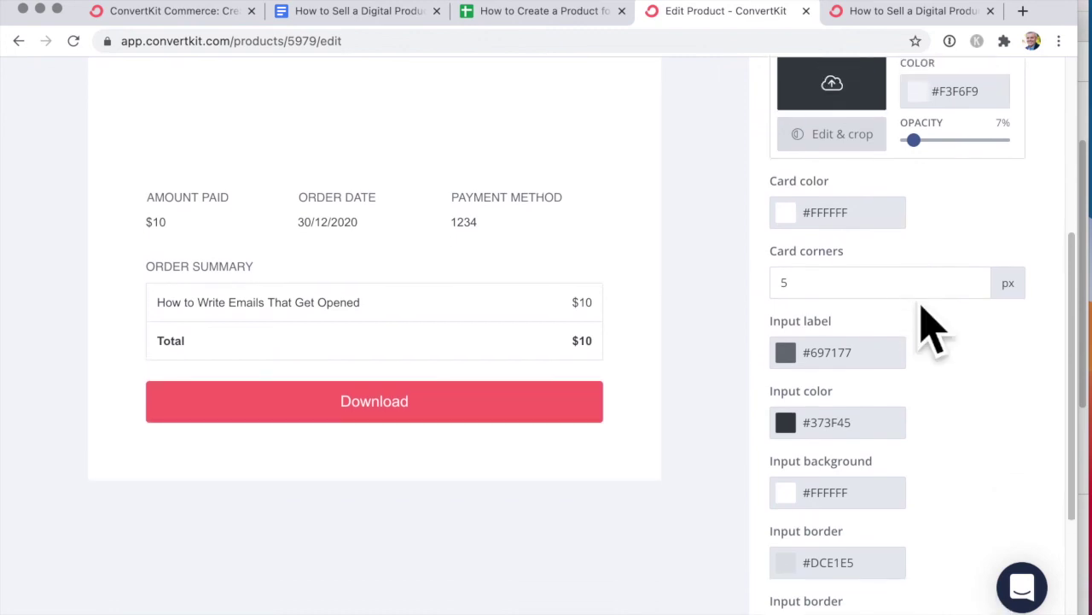
left_click(1010, 130)
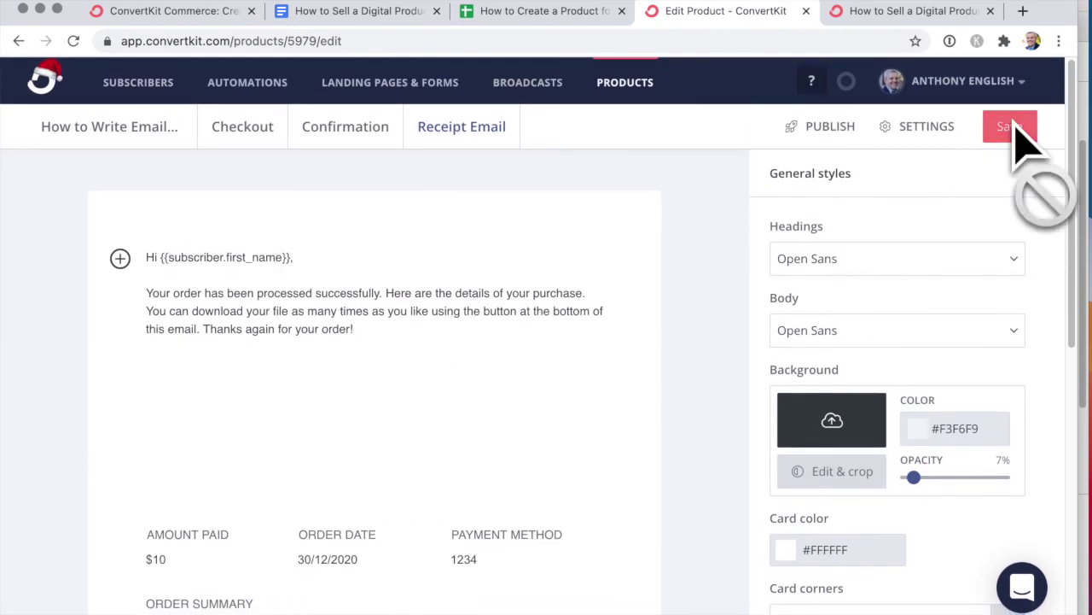
left_click(854, 137)
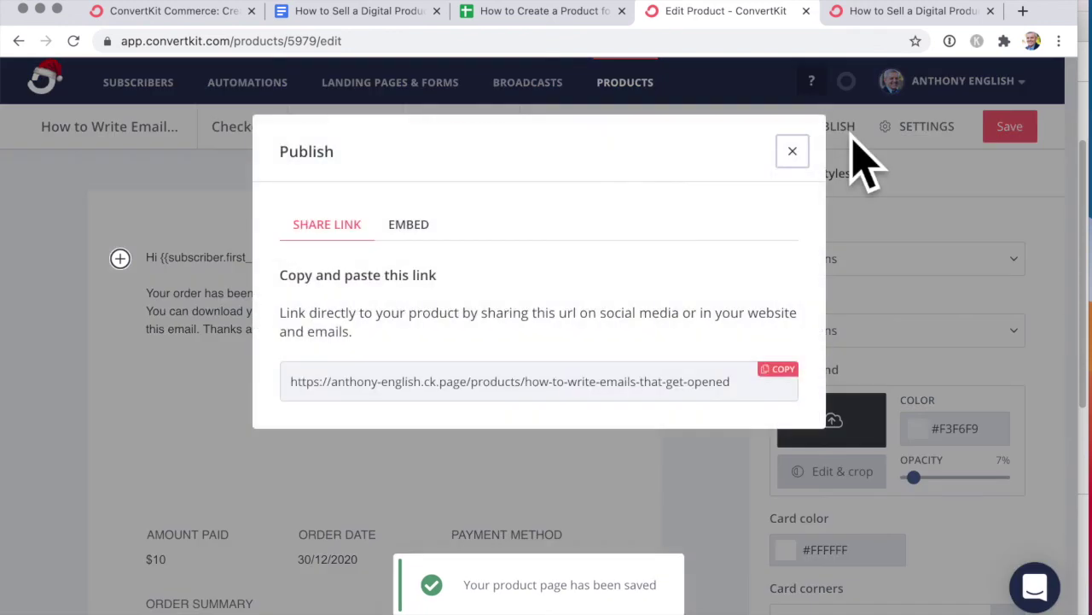
- Select the product's share link URL, view the buy-button embed code, then return to the Google Docs guide
double_click(748, 398)
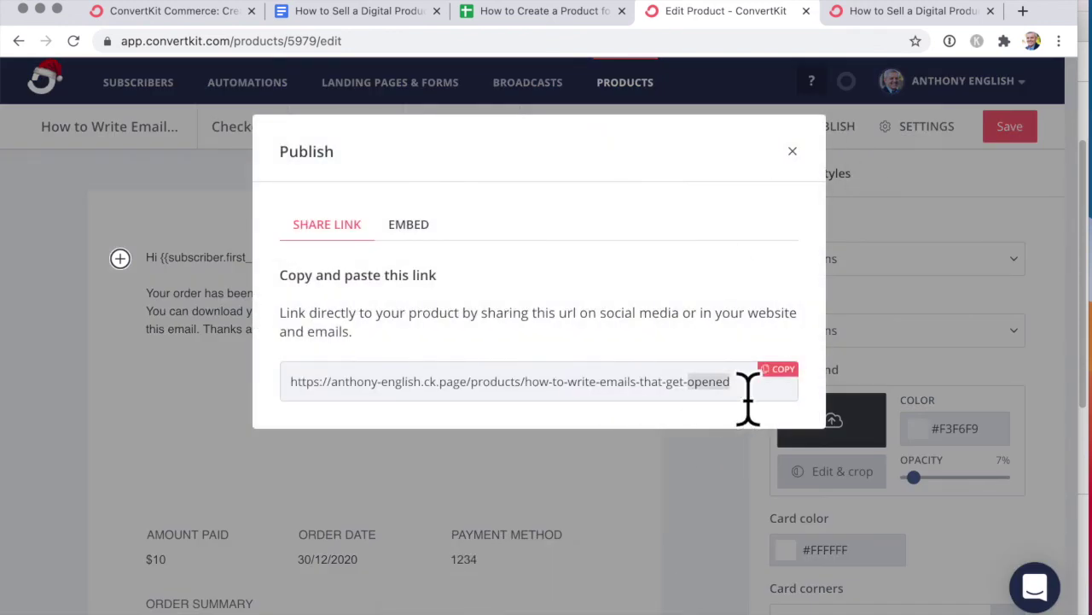
triple_click(748, 398)
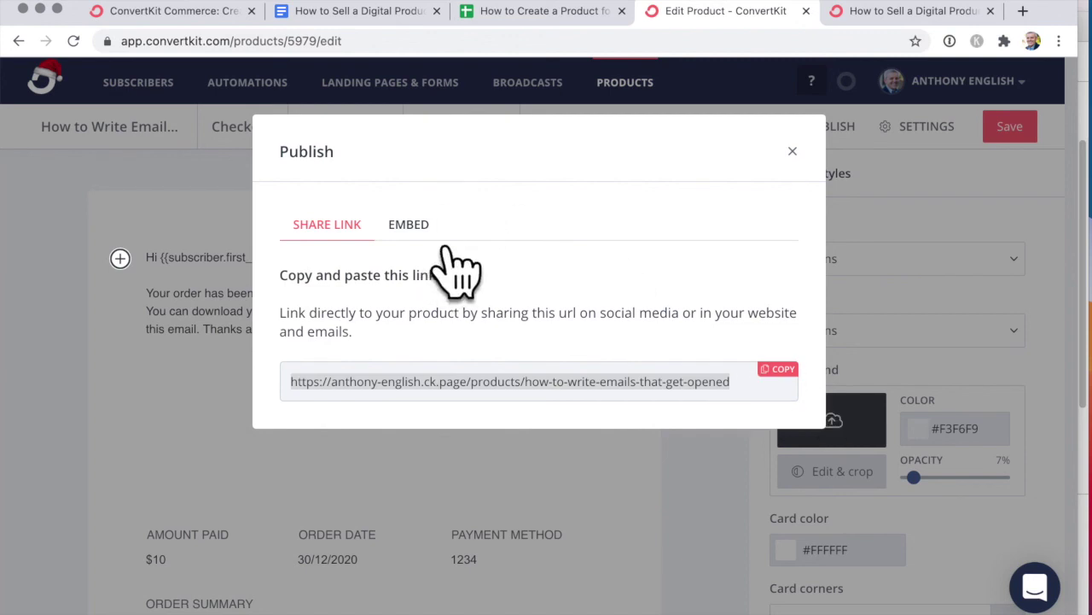
left_click(409, 225)
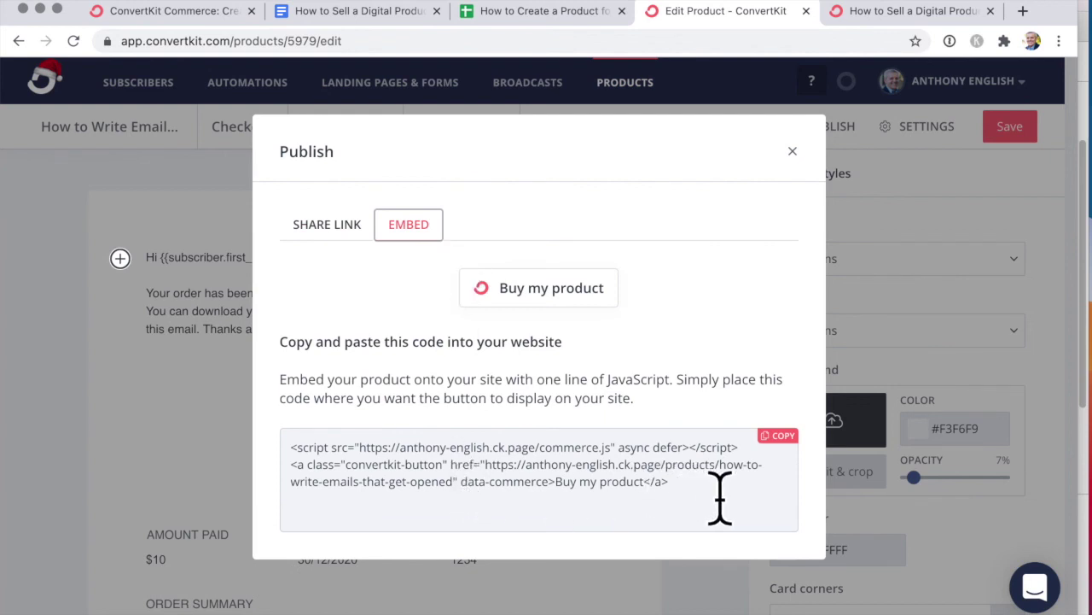
key("super+2")
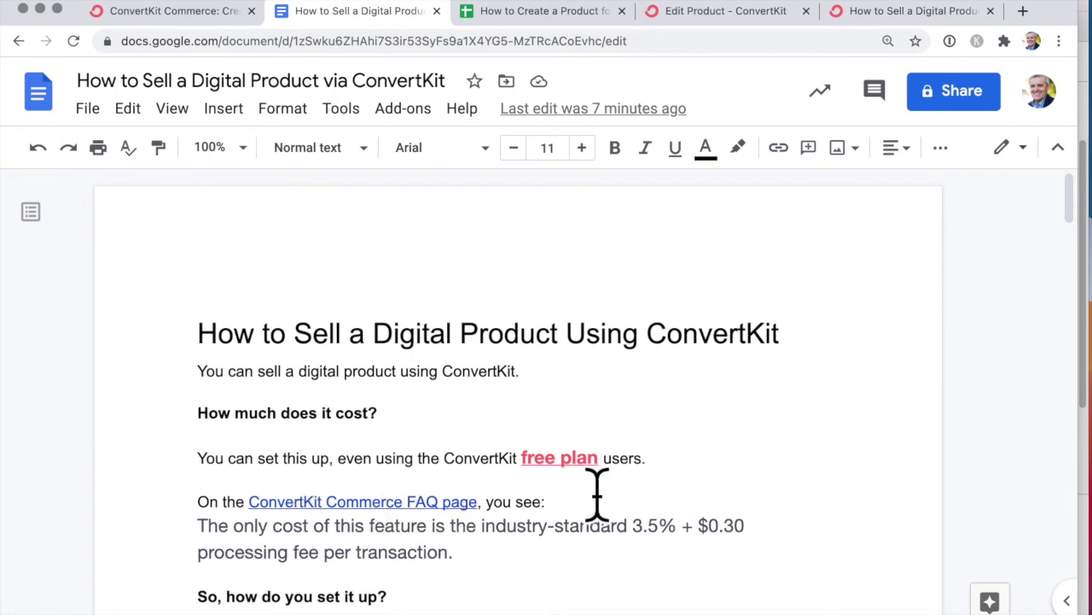
- Switch to the 'How to Create a Product for Sale' planner showing 50 projected sales
left_click(563, 12)
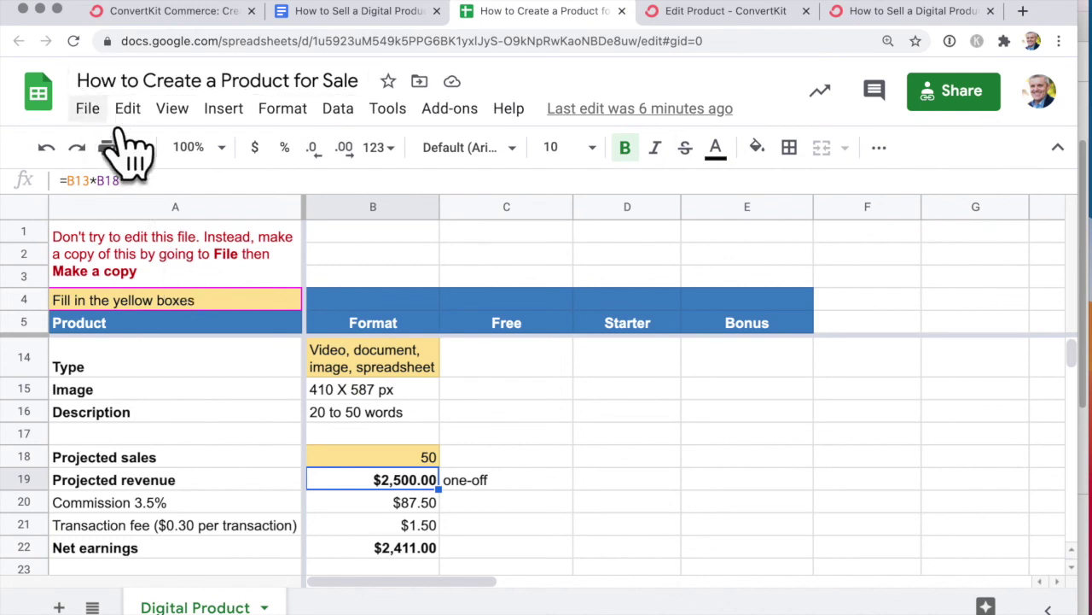
- Start a File > Make a copy of the spreadsheet, then dismiss the copy dialog
left_click(90, 111)
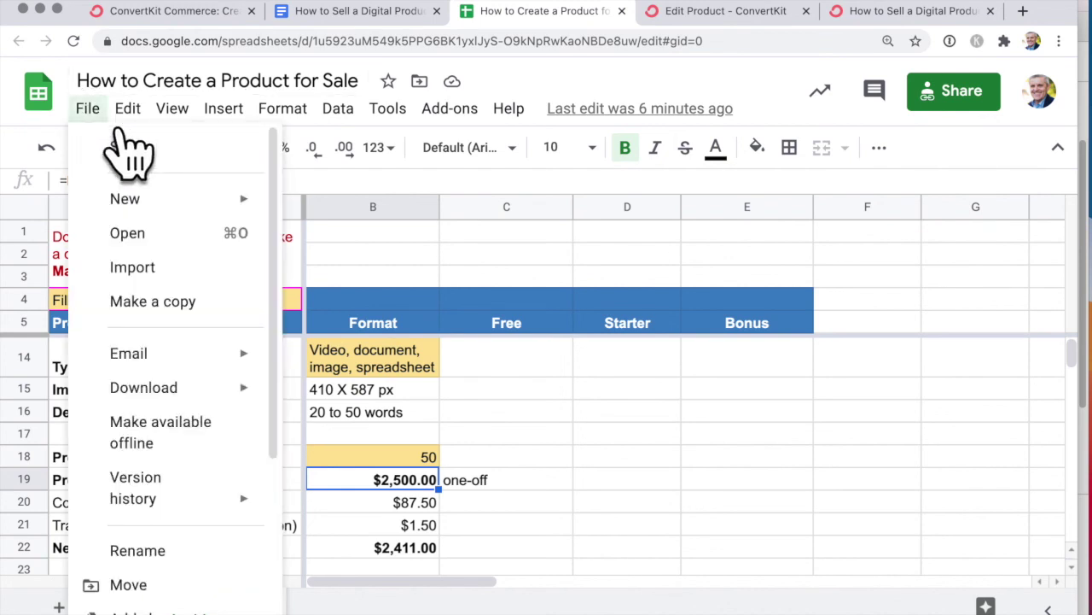
left_click(181, 316)
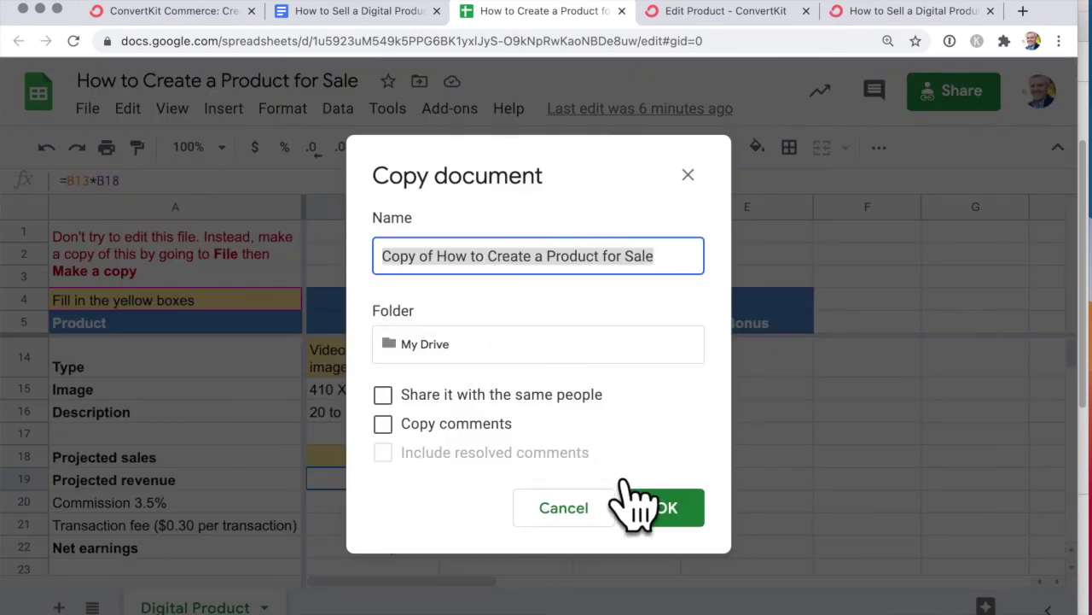
left_click(635, 508)
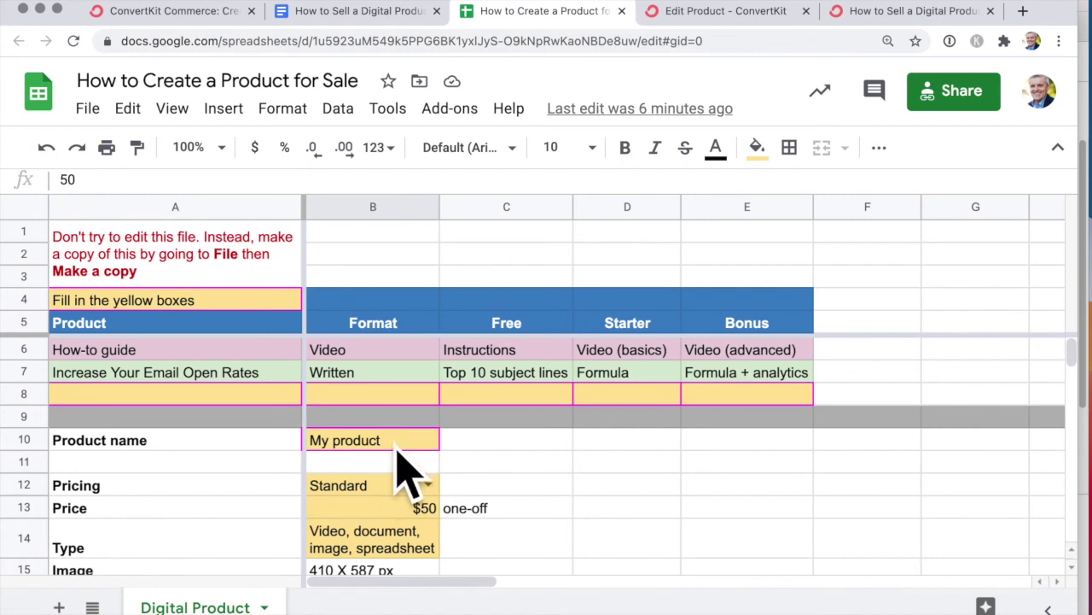
- Keep B12 pricing as Standard and enter a $10 price in B13, giving $500.00 projected revenue
left_click(399, 438)
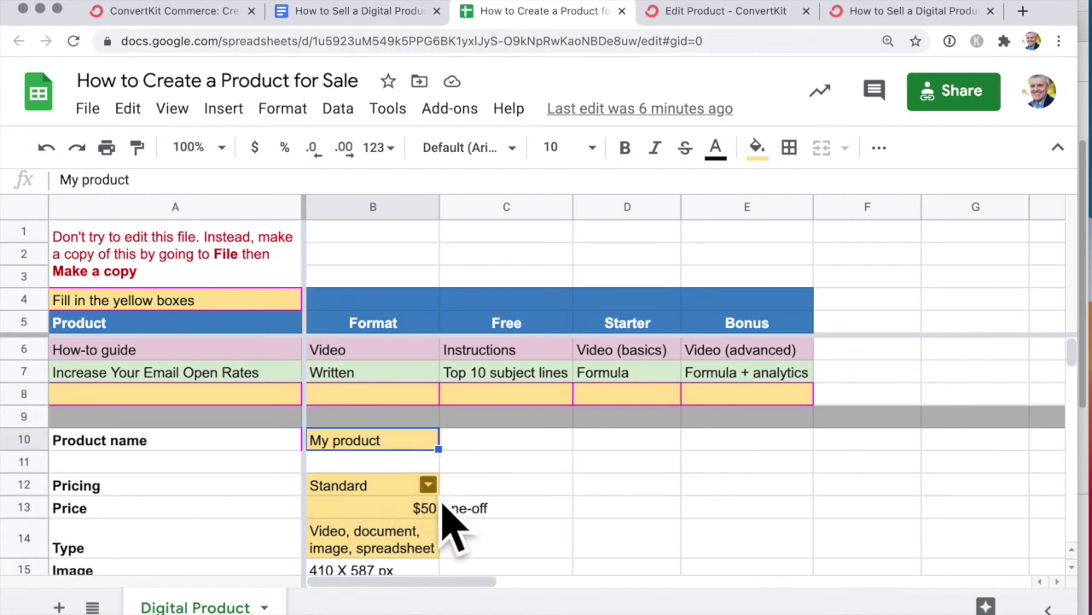
left_click(428, 485)
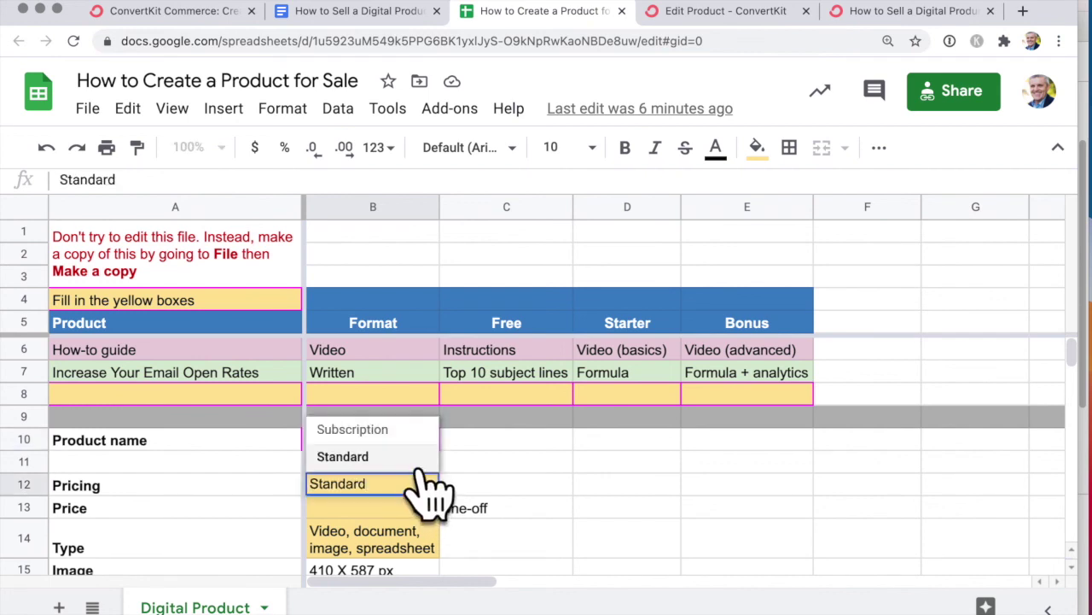
left_click(401, 430)
key("super+z")
left_click(432, 507)
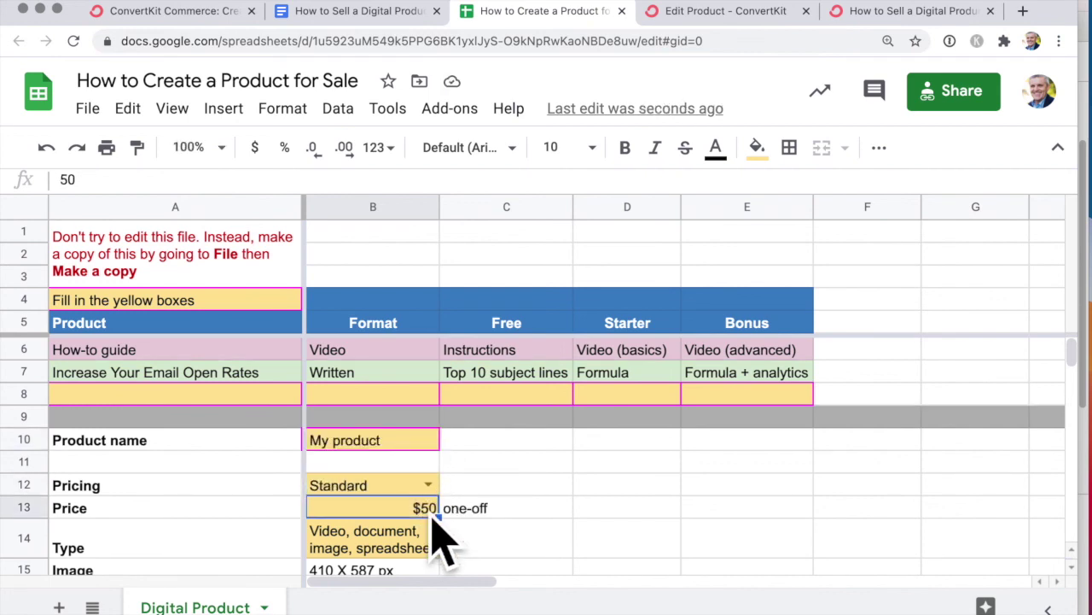
type("10")
key("Return")
key("Down")
key("Down")
key("Down")
key("Down")
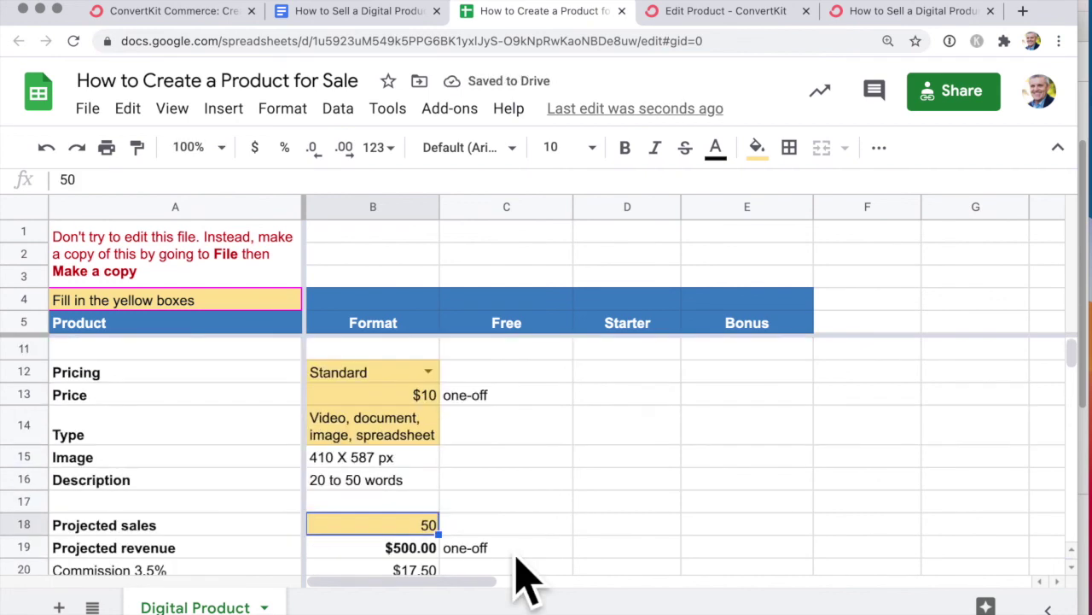